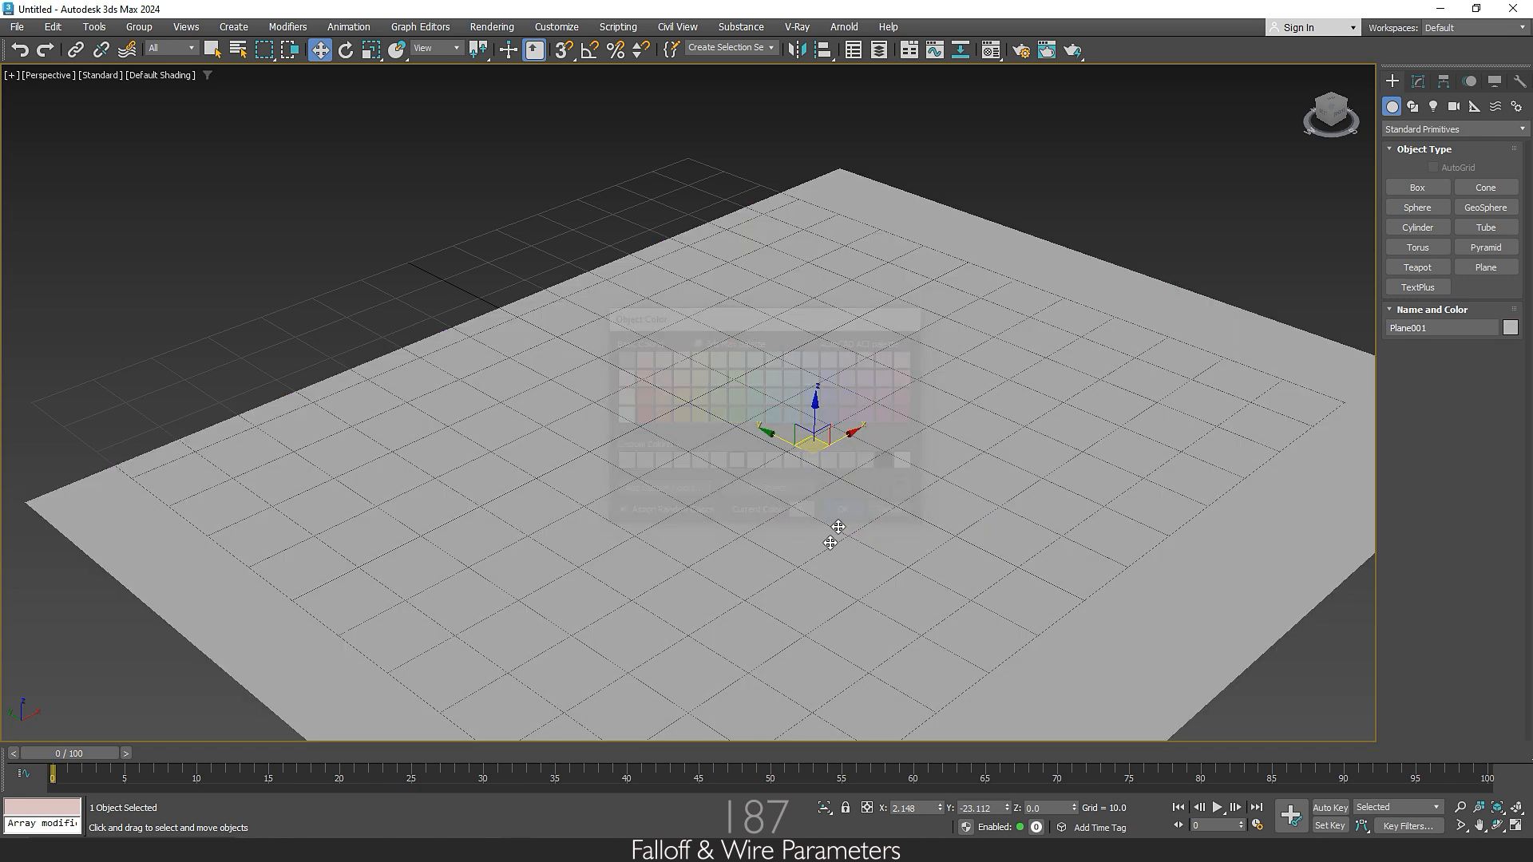
Step: Center the plane at X 0 and Y 0, and set its length and width segments to 100 each
right_click(940, 809)
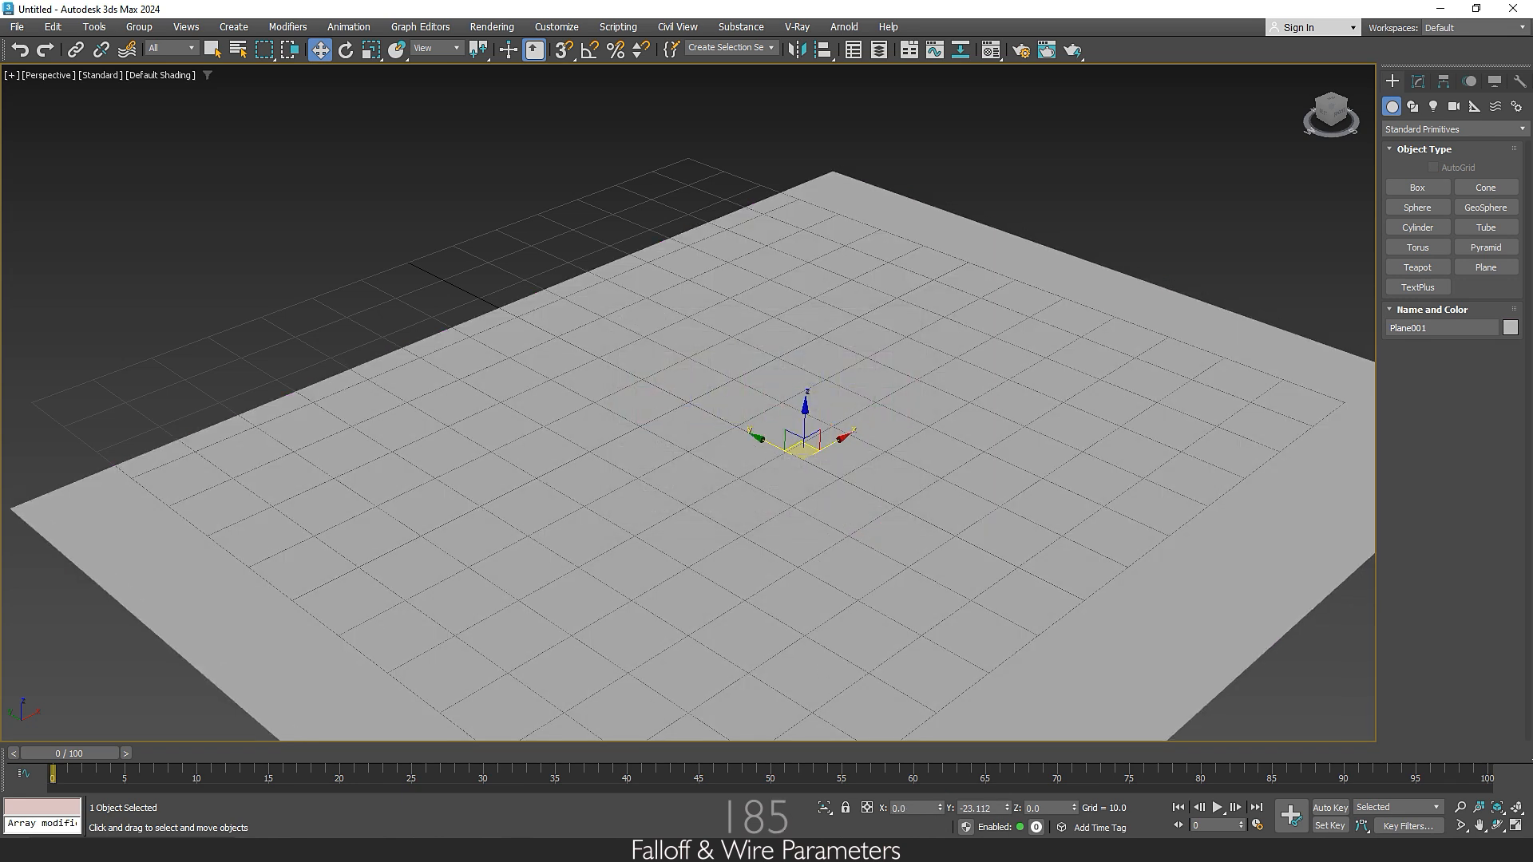
right_click(1008, 811)
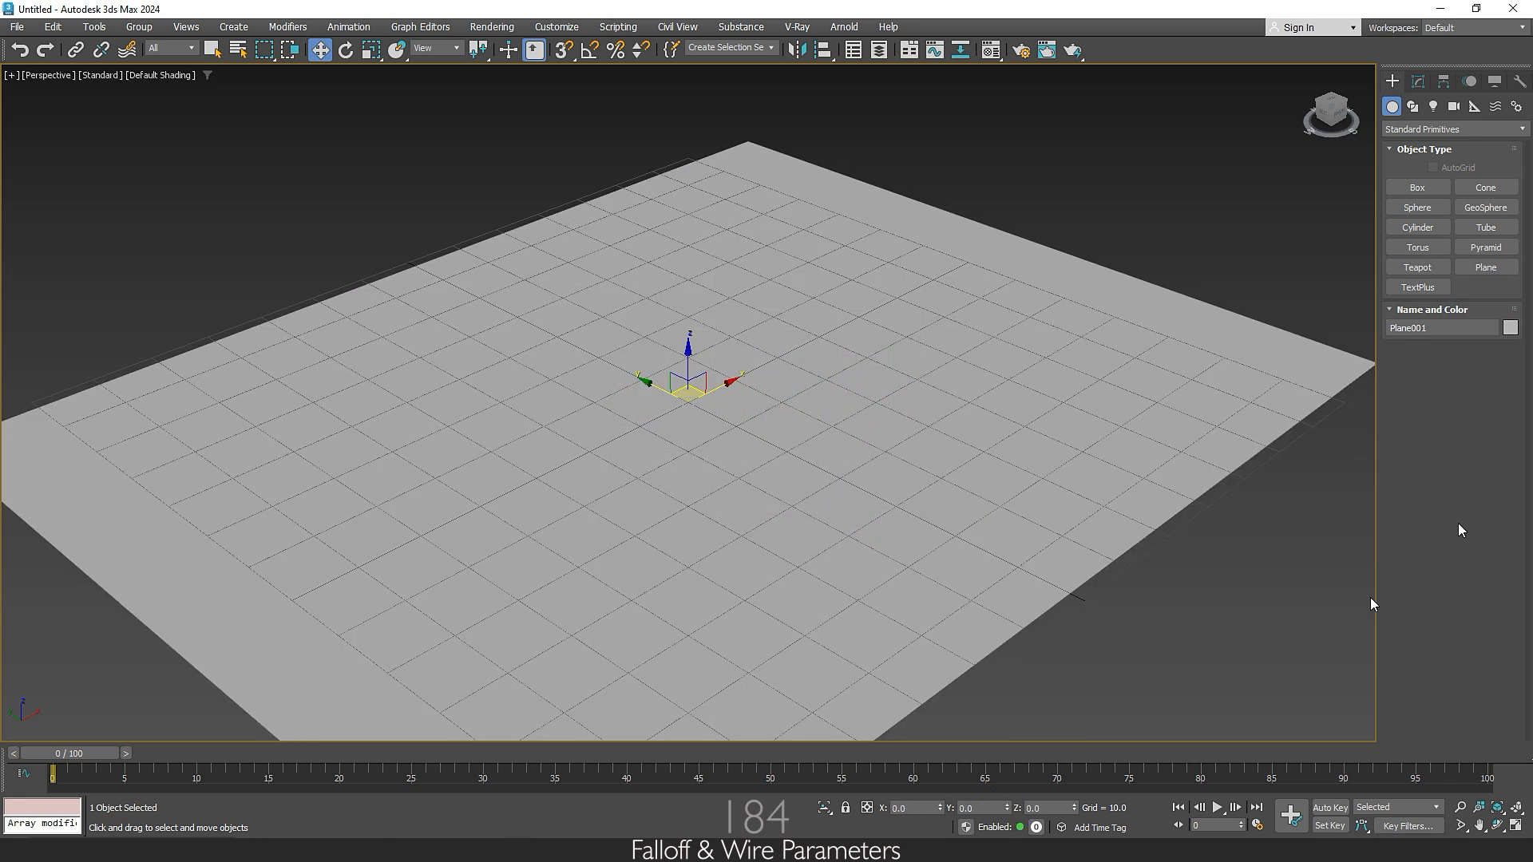
click(1418, 83)
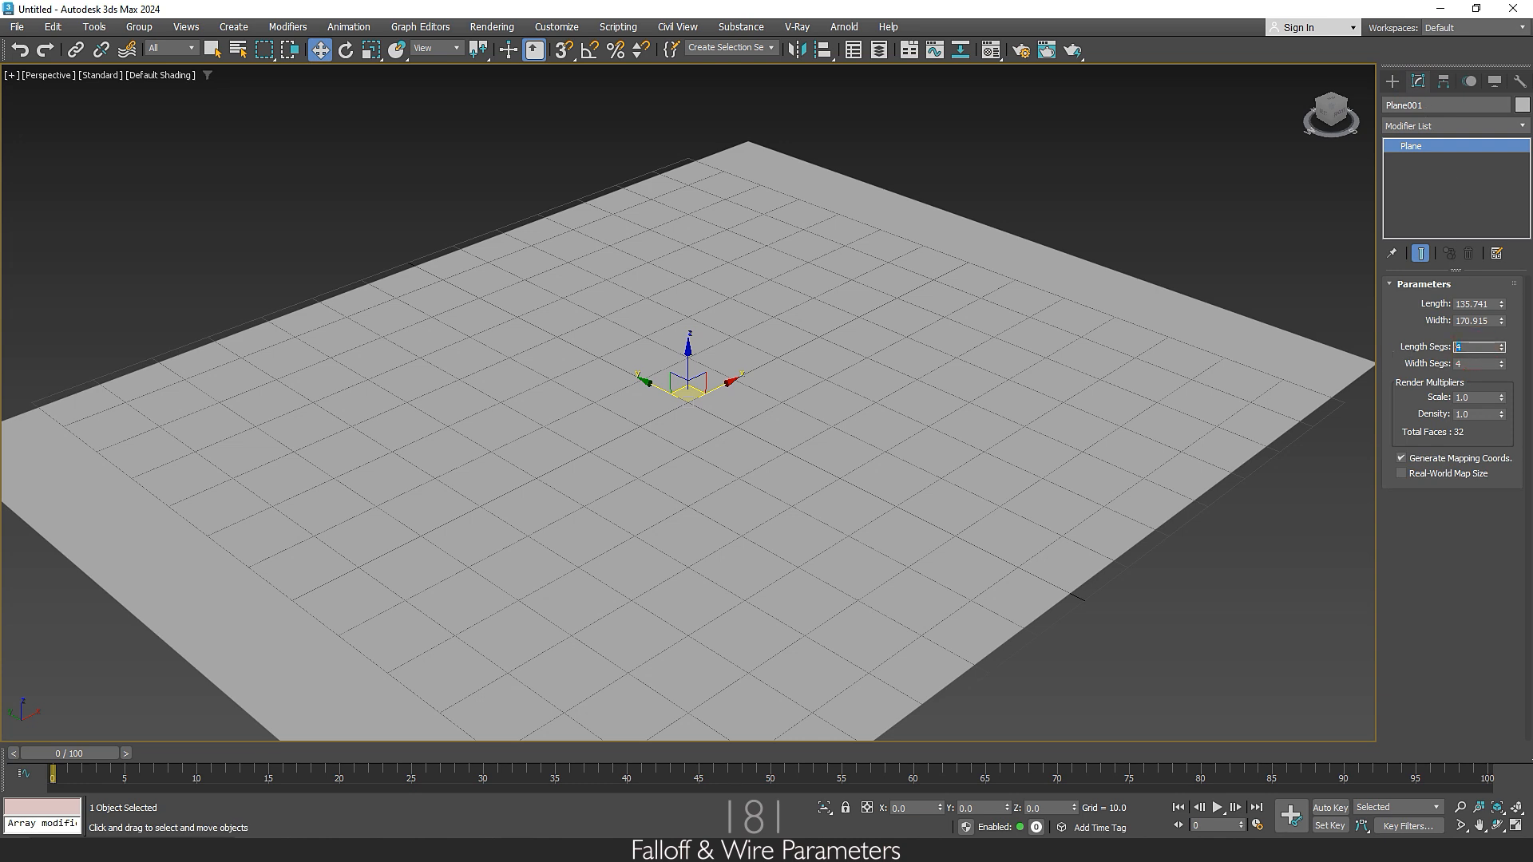
text(100)
click(1475, 364)
text(100)
key(Return)
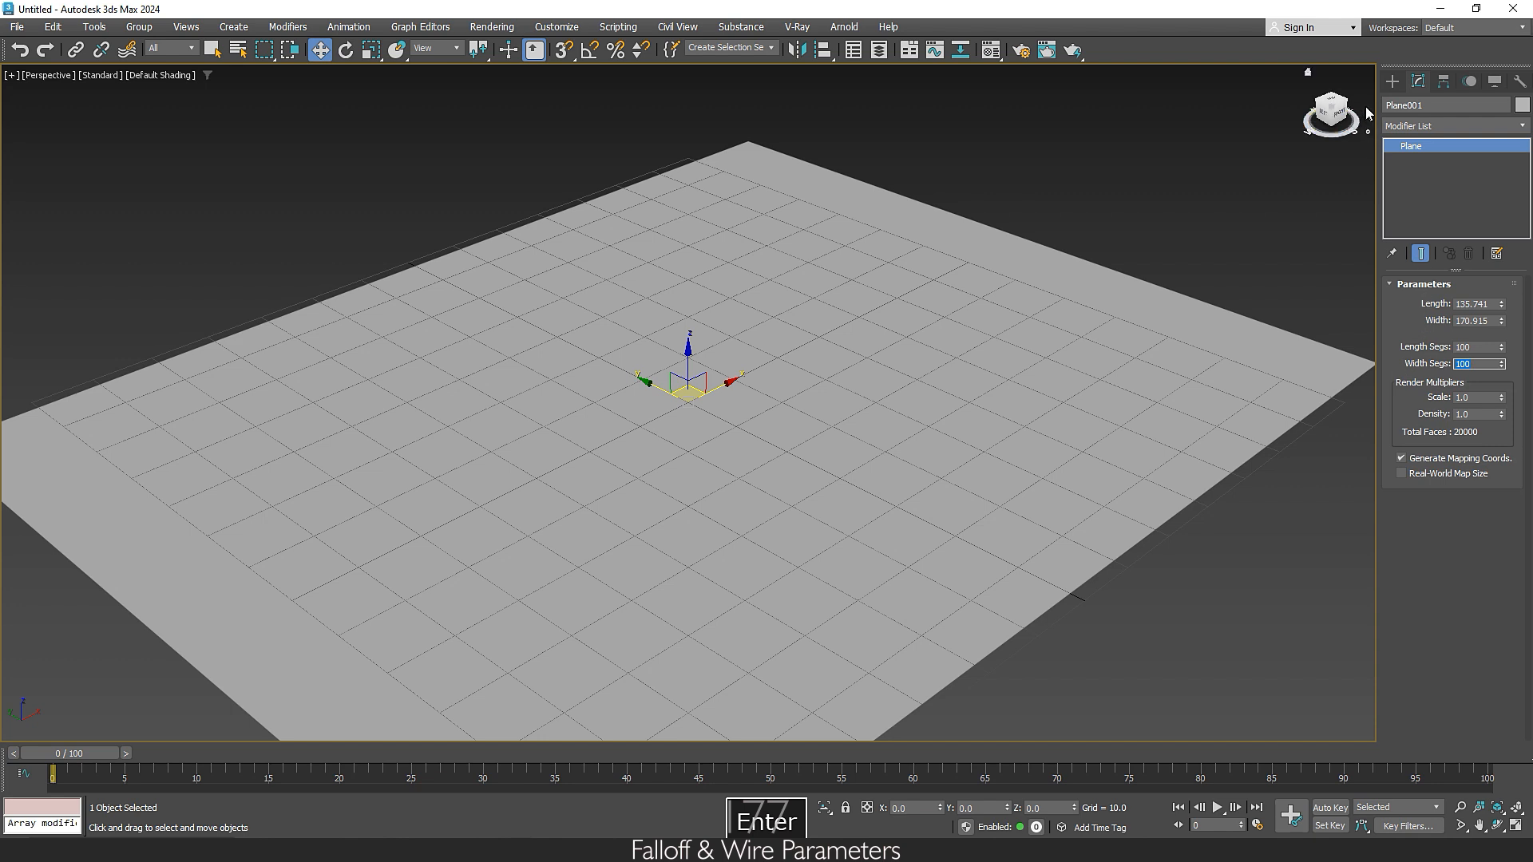
Step: Convert the plane to an Editable Poly
click(1391, 83)
click(1418, 81)
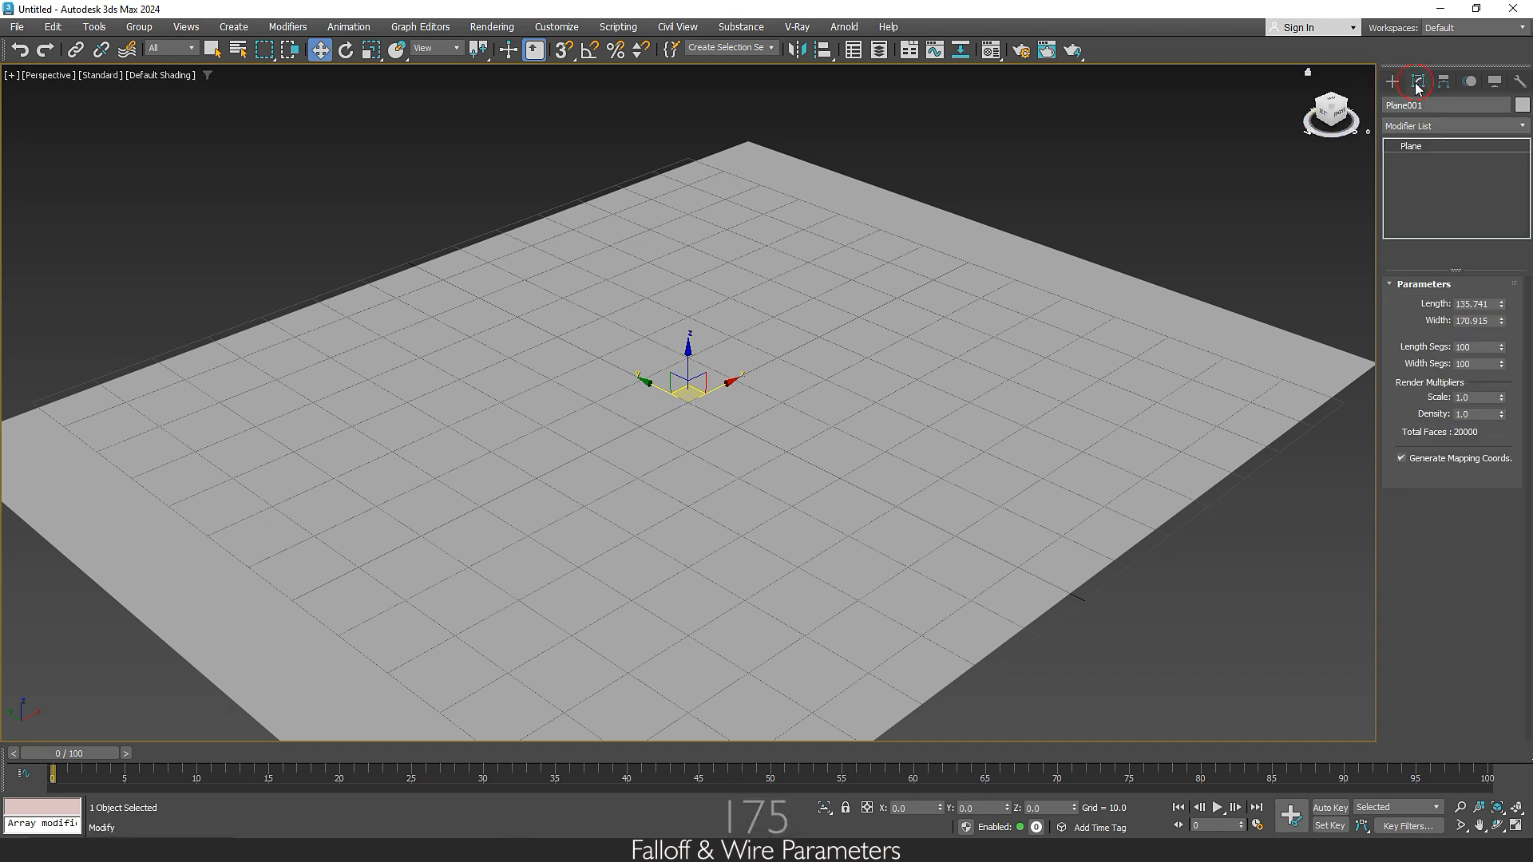
right_click(1426, 148)
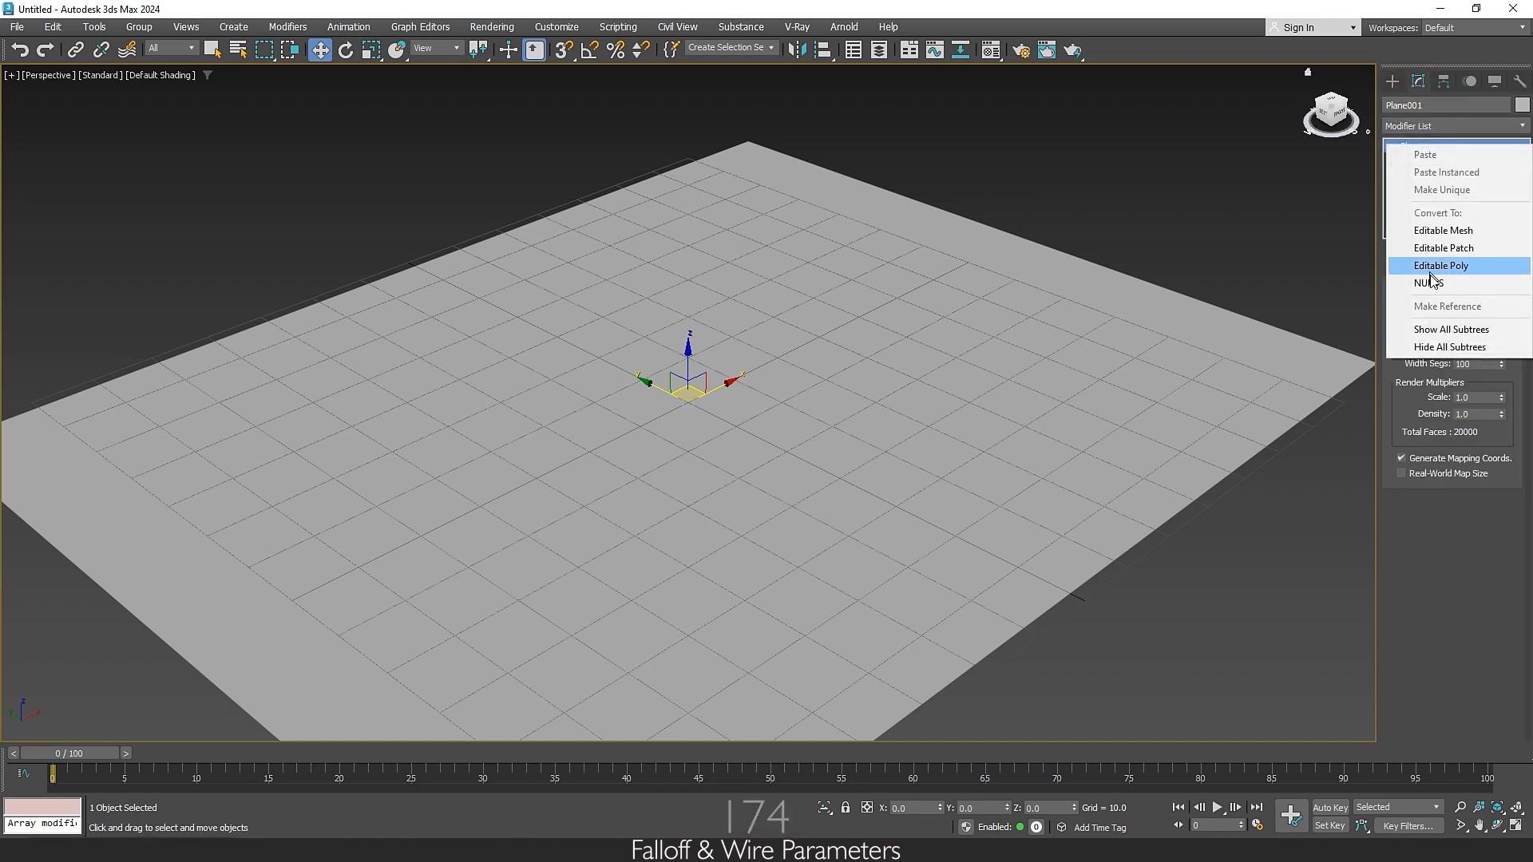
click(1483, 269)
Step: Select the plane's center vertex at Vertex level and enable Use Soft Selection
click(1392, 146)
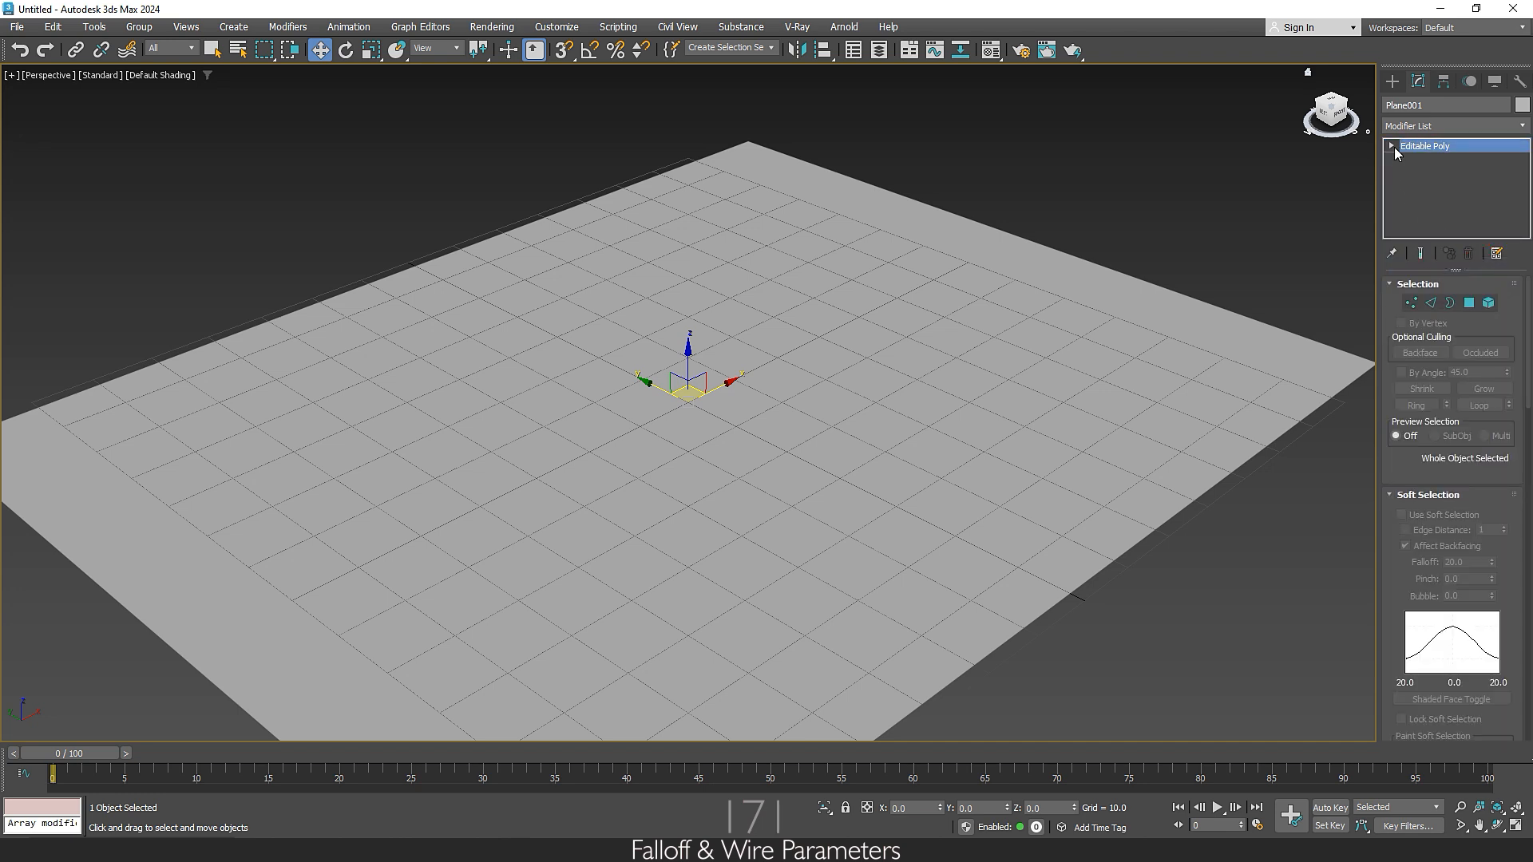
click(1421, 160)
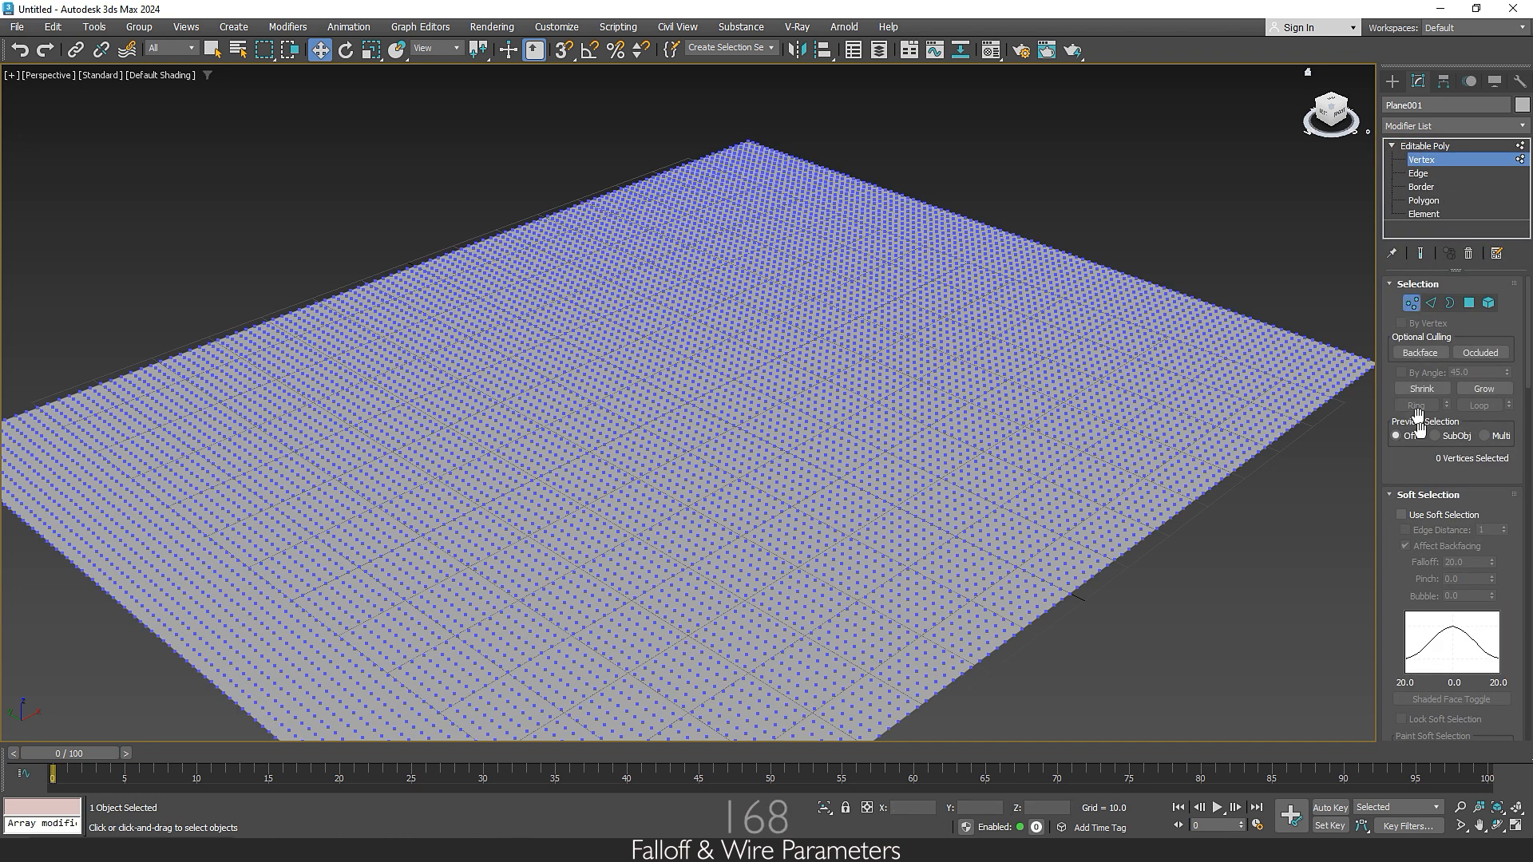
click(688, 402)
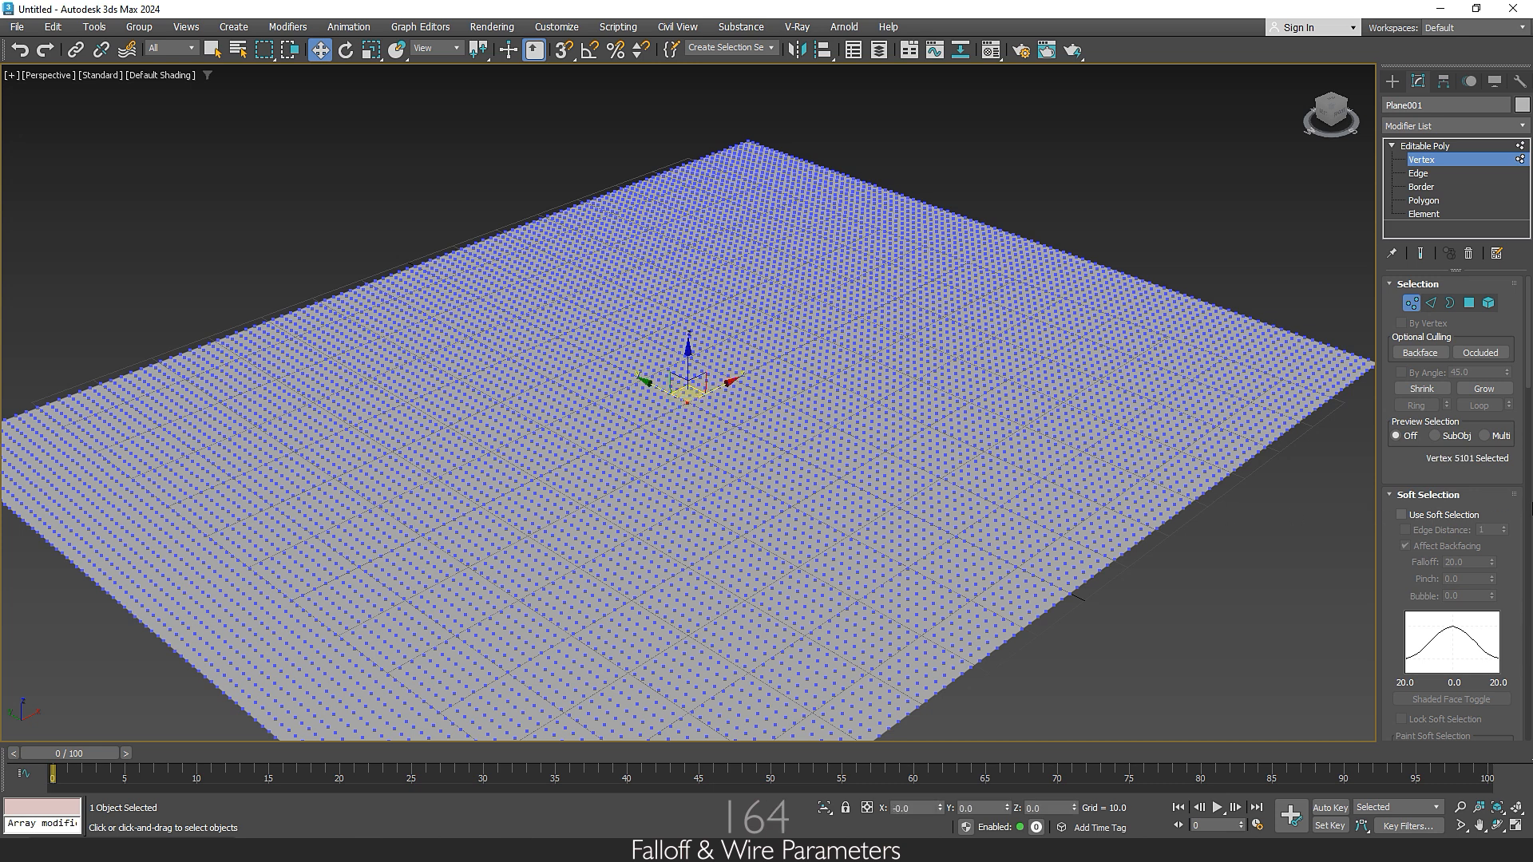
click(1402, 515)
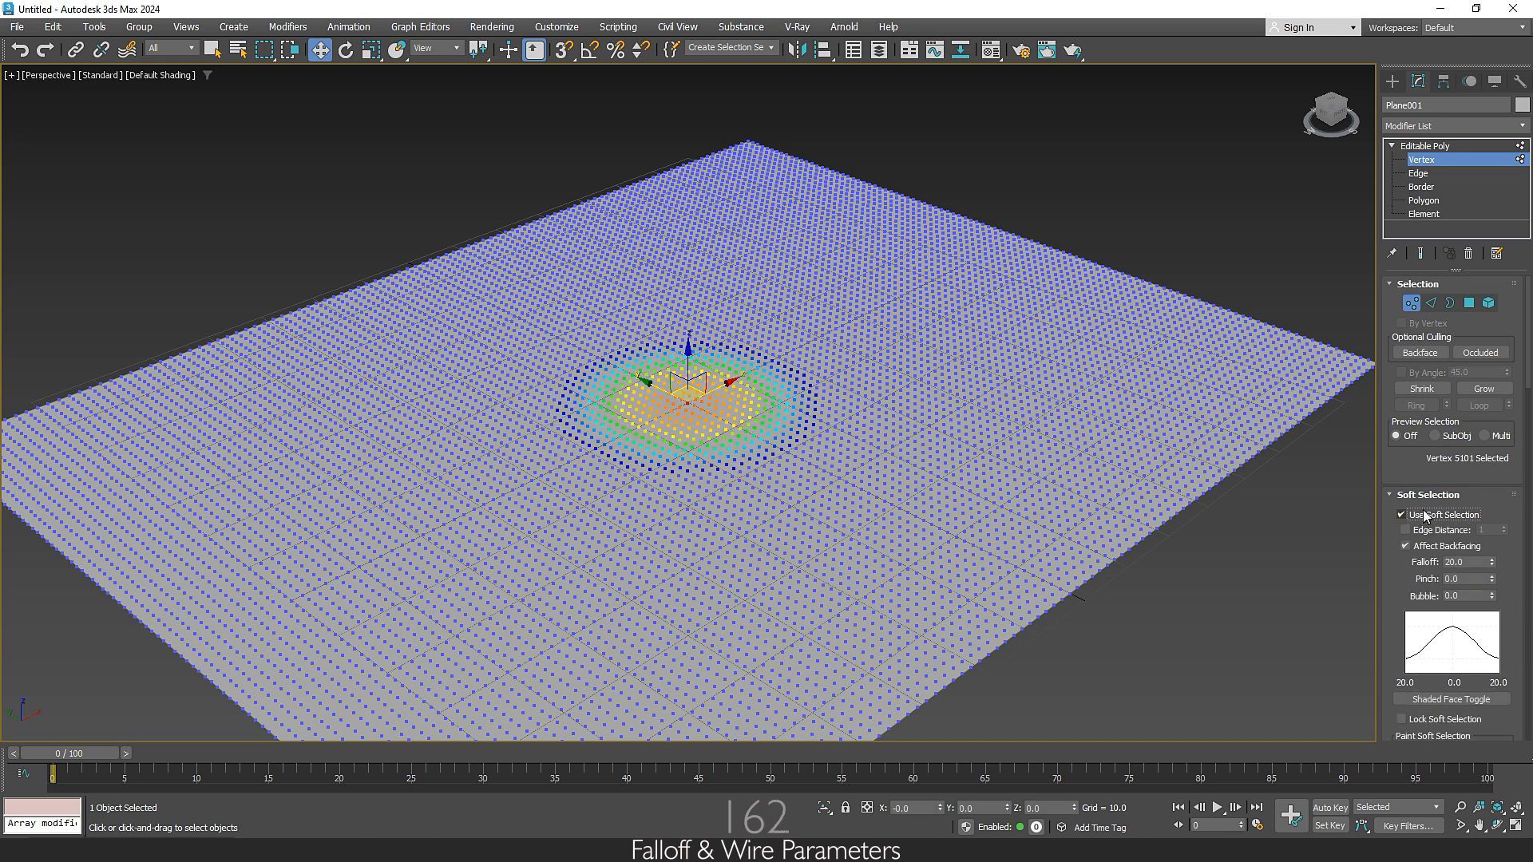
Step: Add a Noise modifier to the soft selection with scale 10 and a Z strength of about 29.55
click(1479, 126)
text(n)
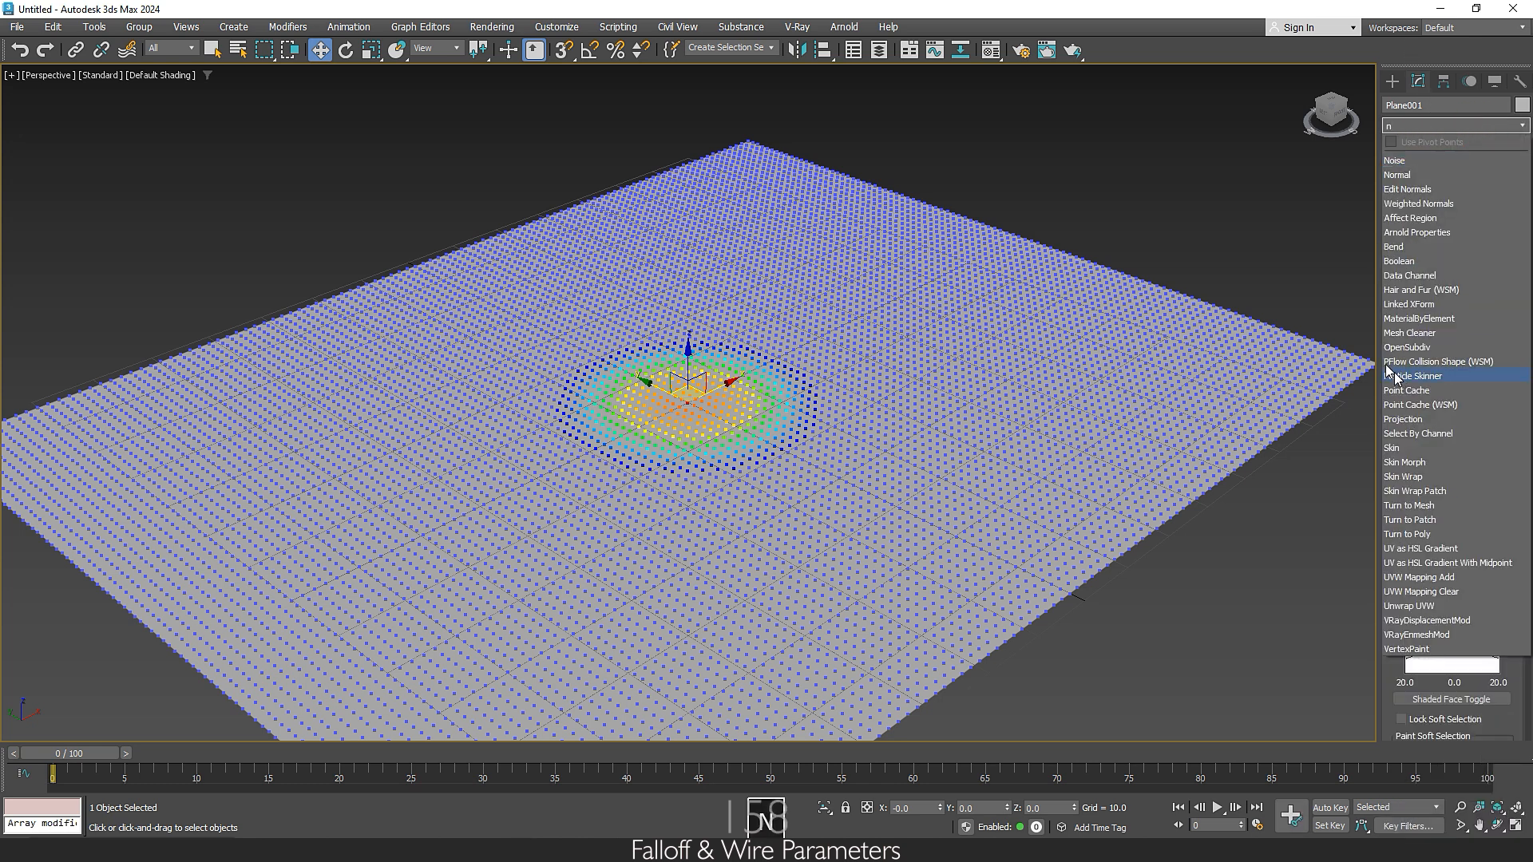
click(1495, 166)
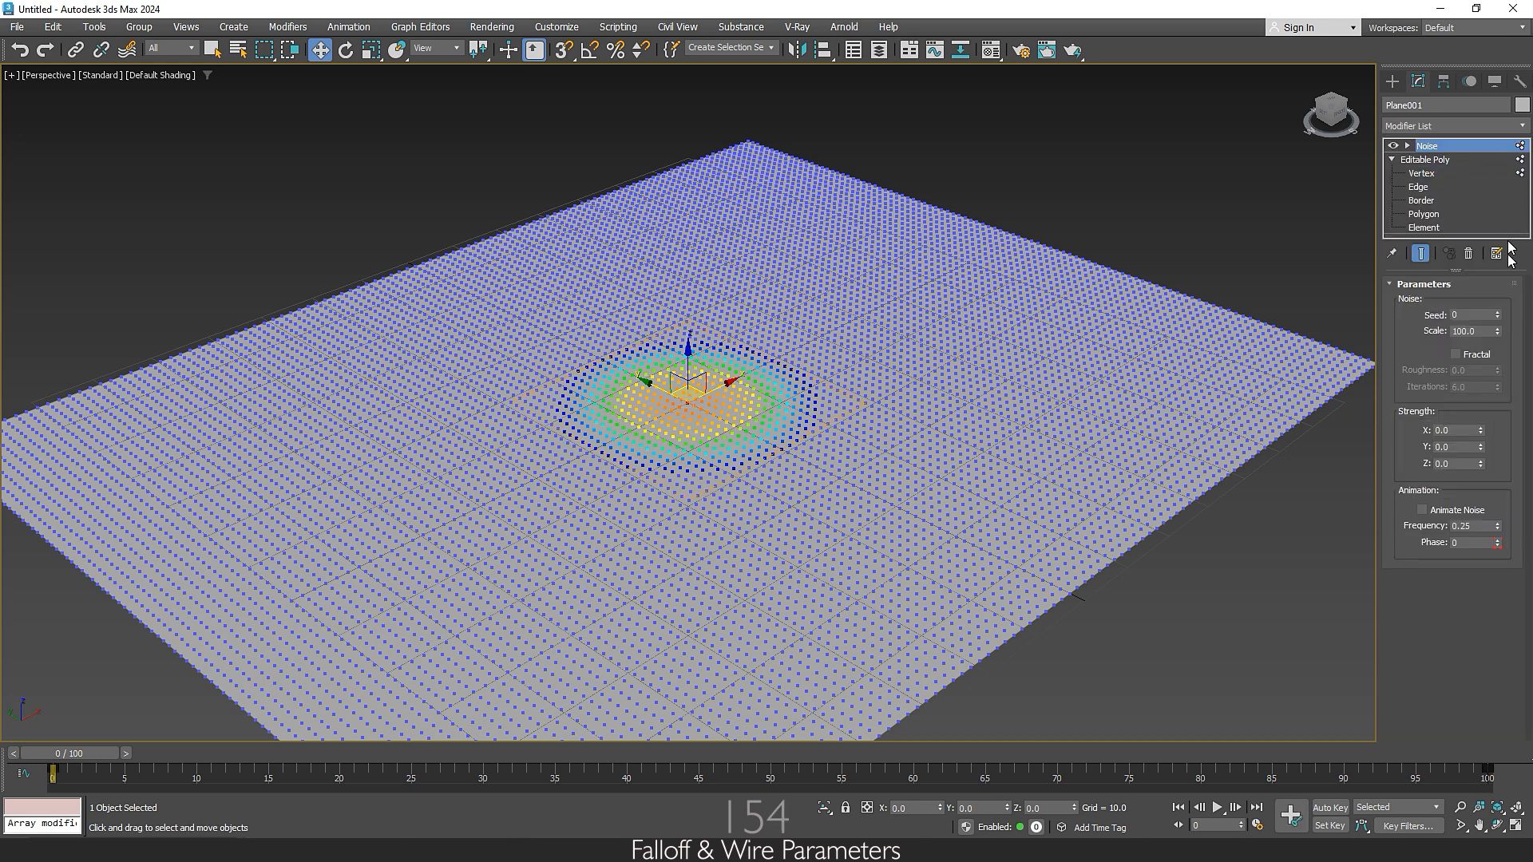
click(1473, 332)
text(10)
key(Return)
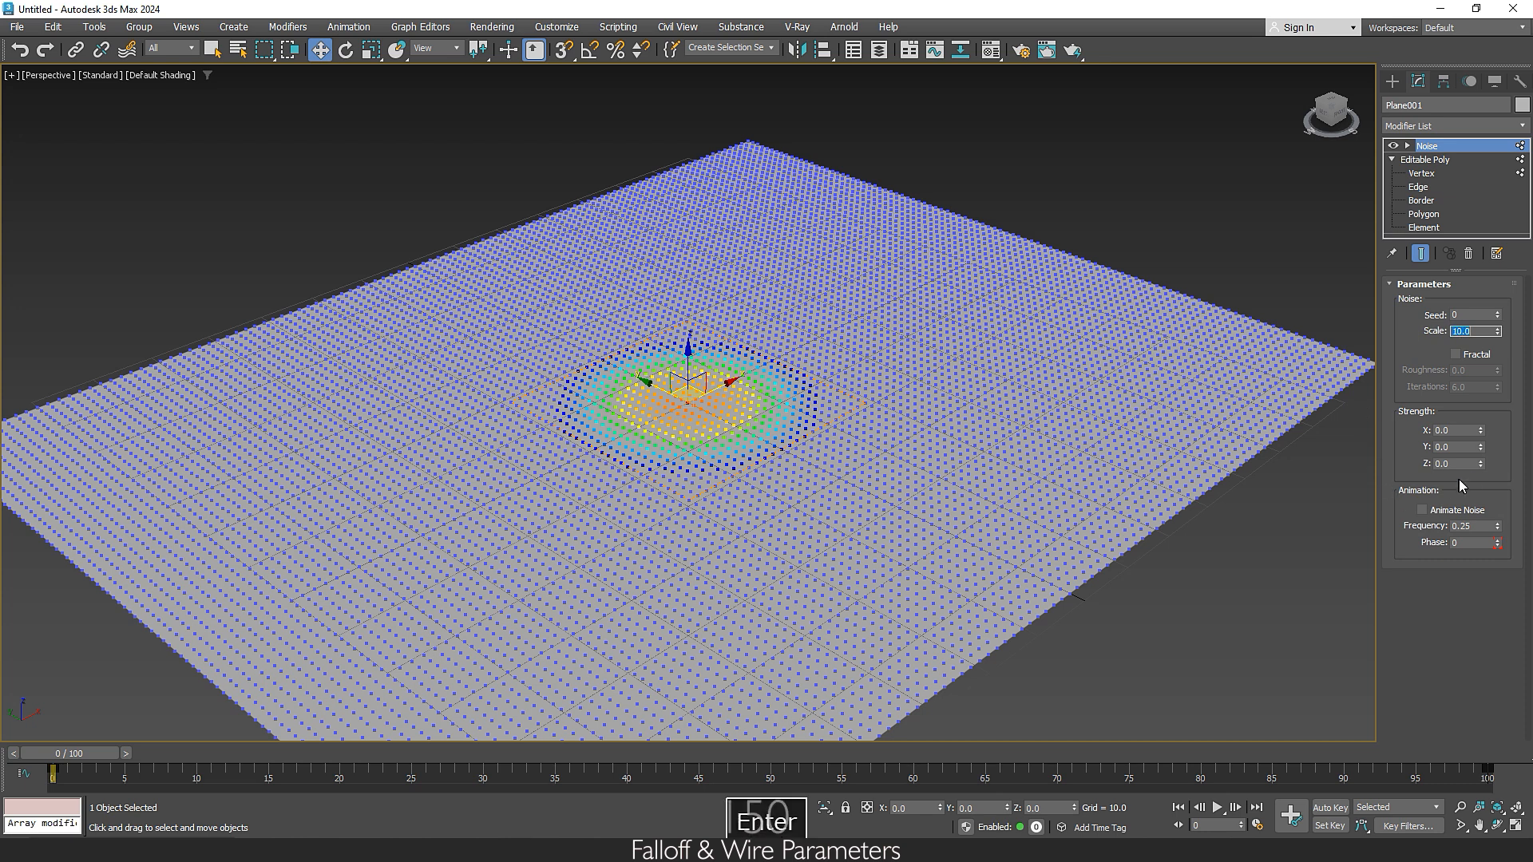
drag(1481, 463, 505, 676)
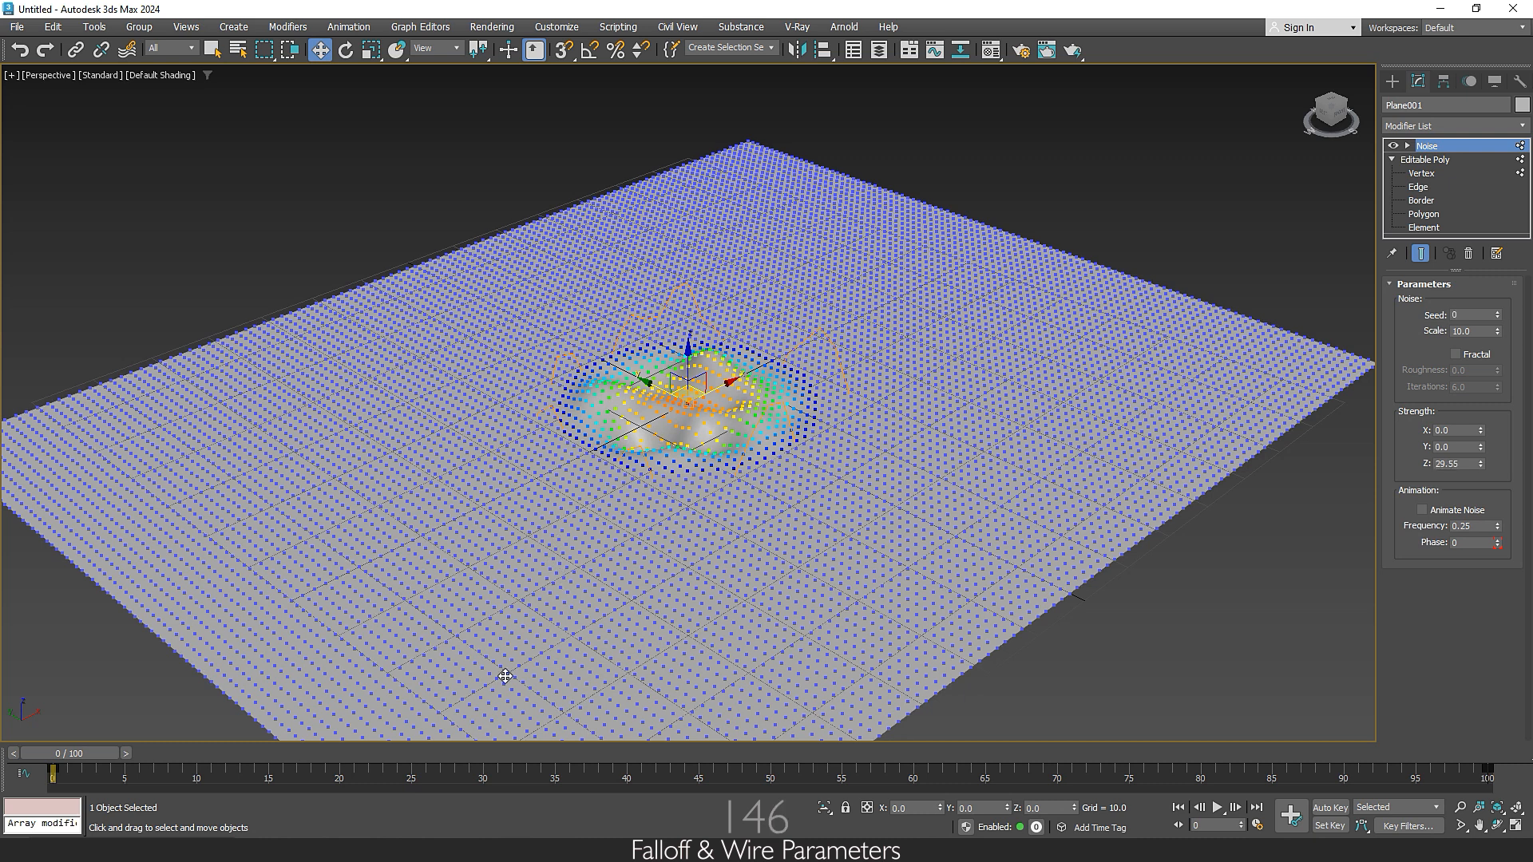
Step: Switch to creating spline shapes
click(1394, 81)
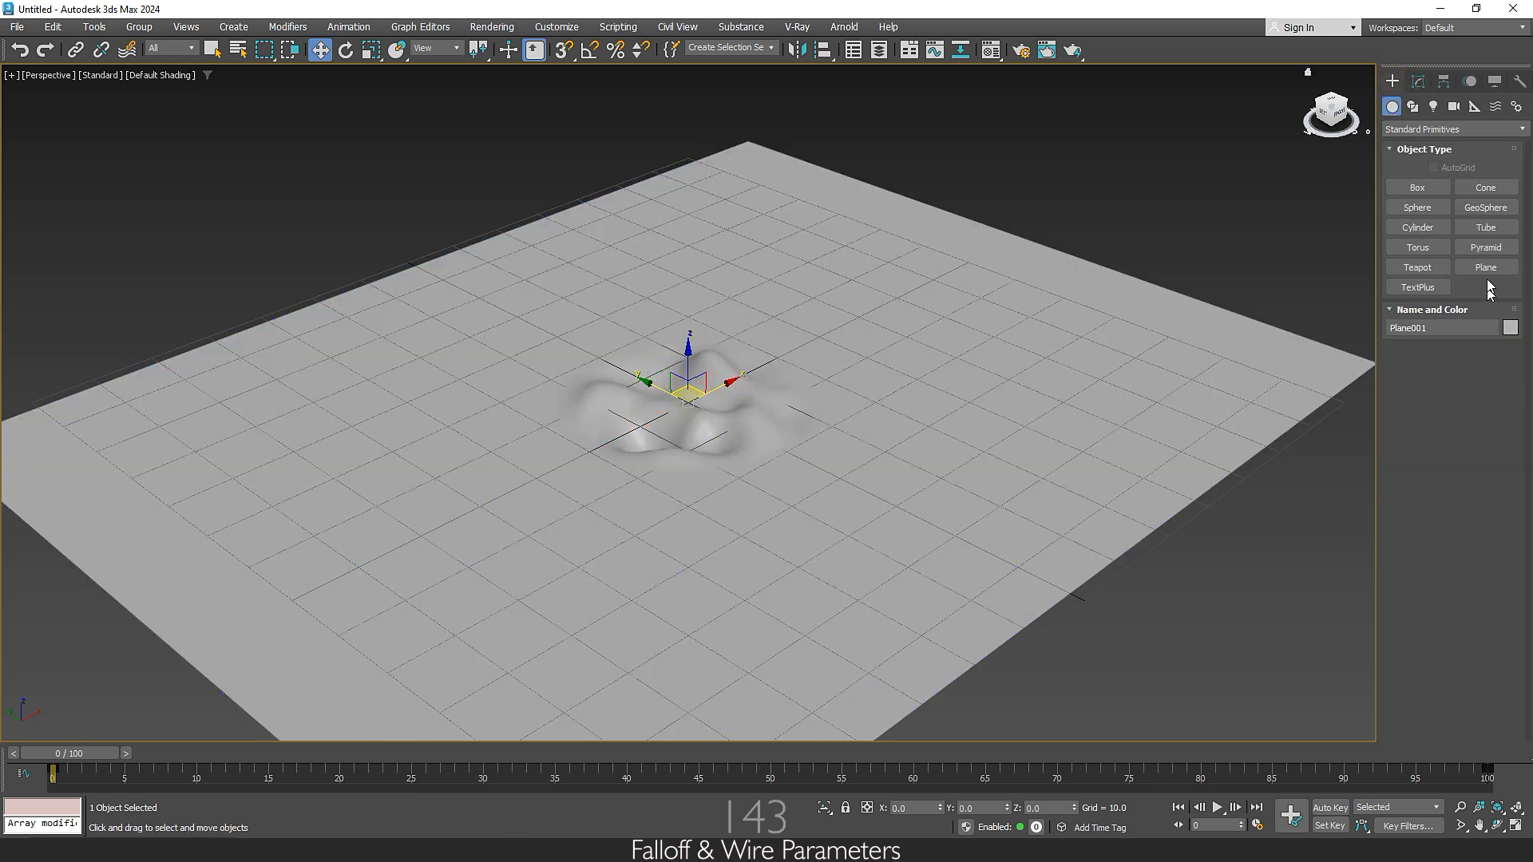
click(1412, 107)
click(1419, 208)
click(710, 390)
right_click(894, 481)
Step: Draw a circle with a radius of about 48 around the noise bumps and center it at X 0 and Y 0
click(1445, 229)
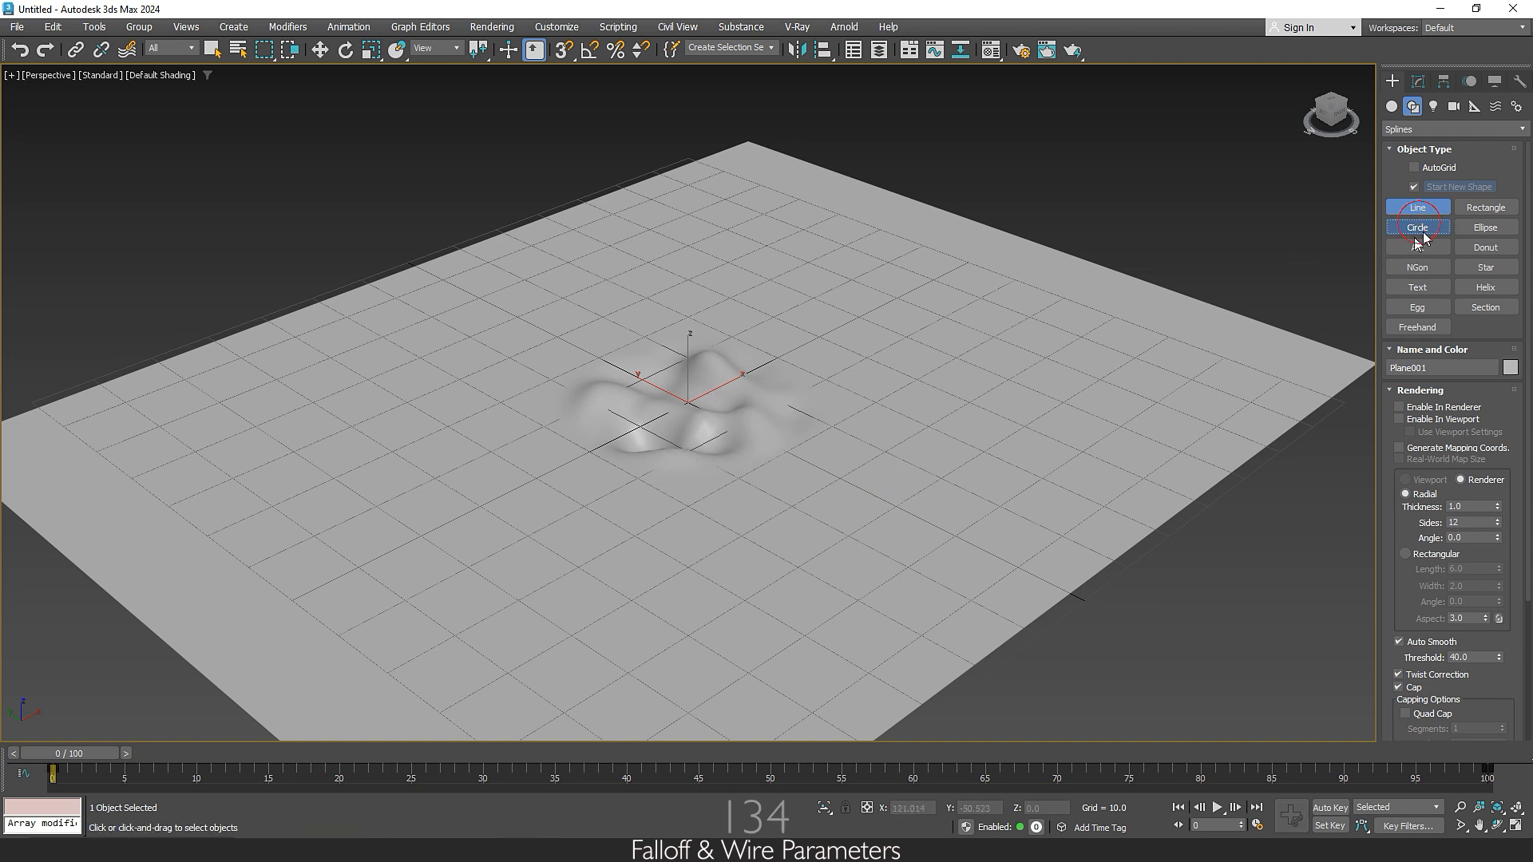
drag(685, 397, 793, 582)
right_click(792, 581)
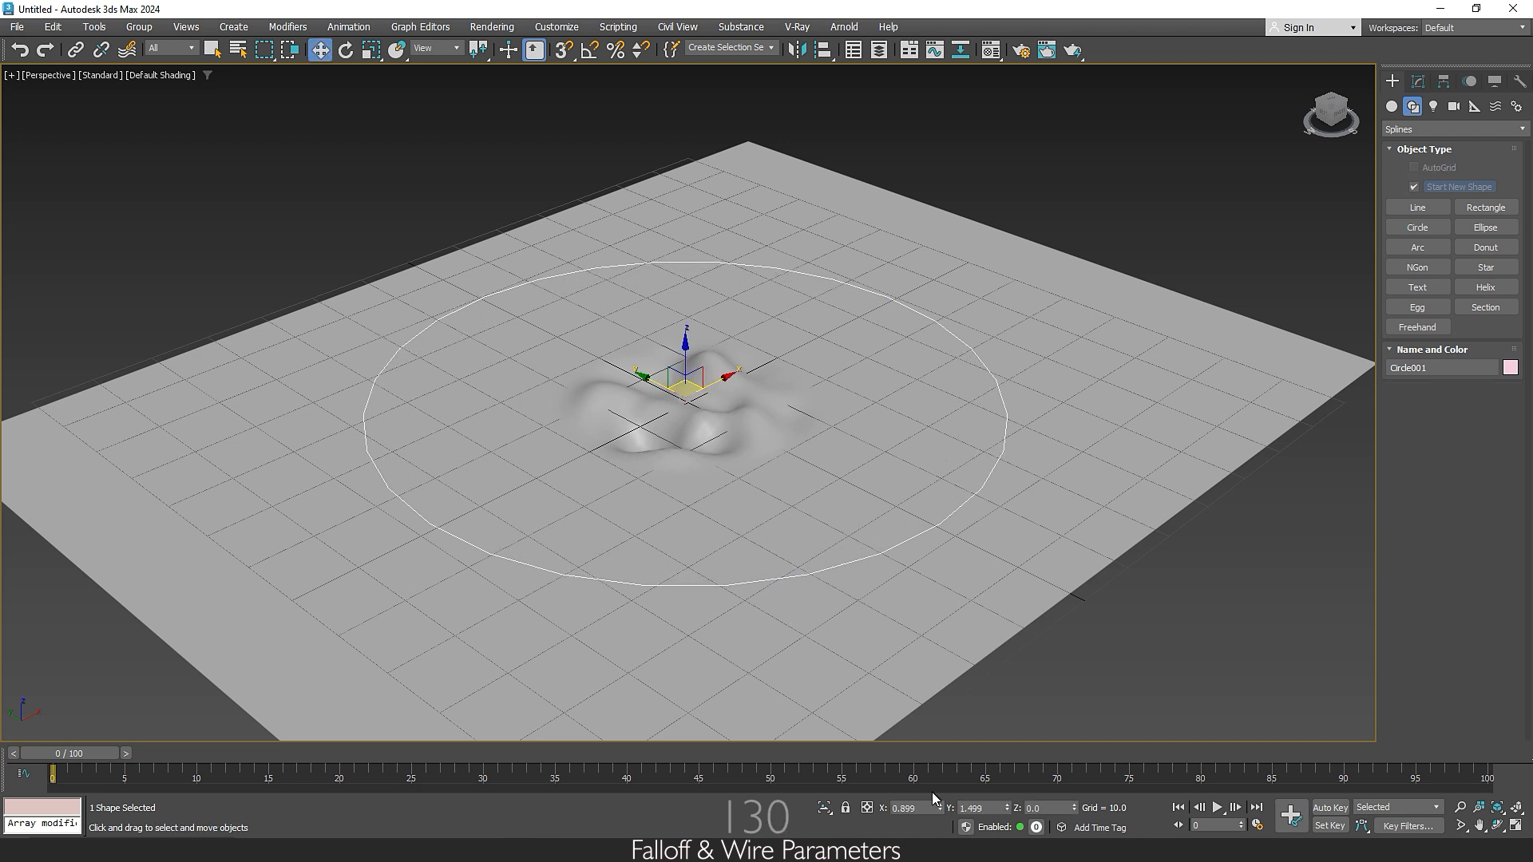
right_click(939, 809)
right_click(1008, 811)
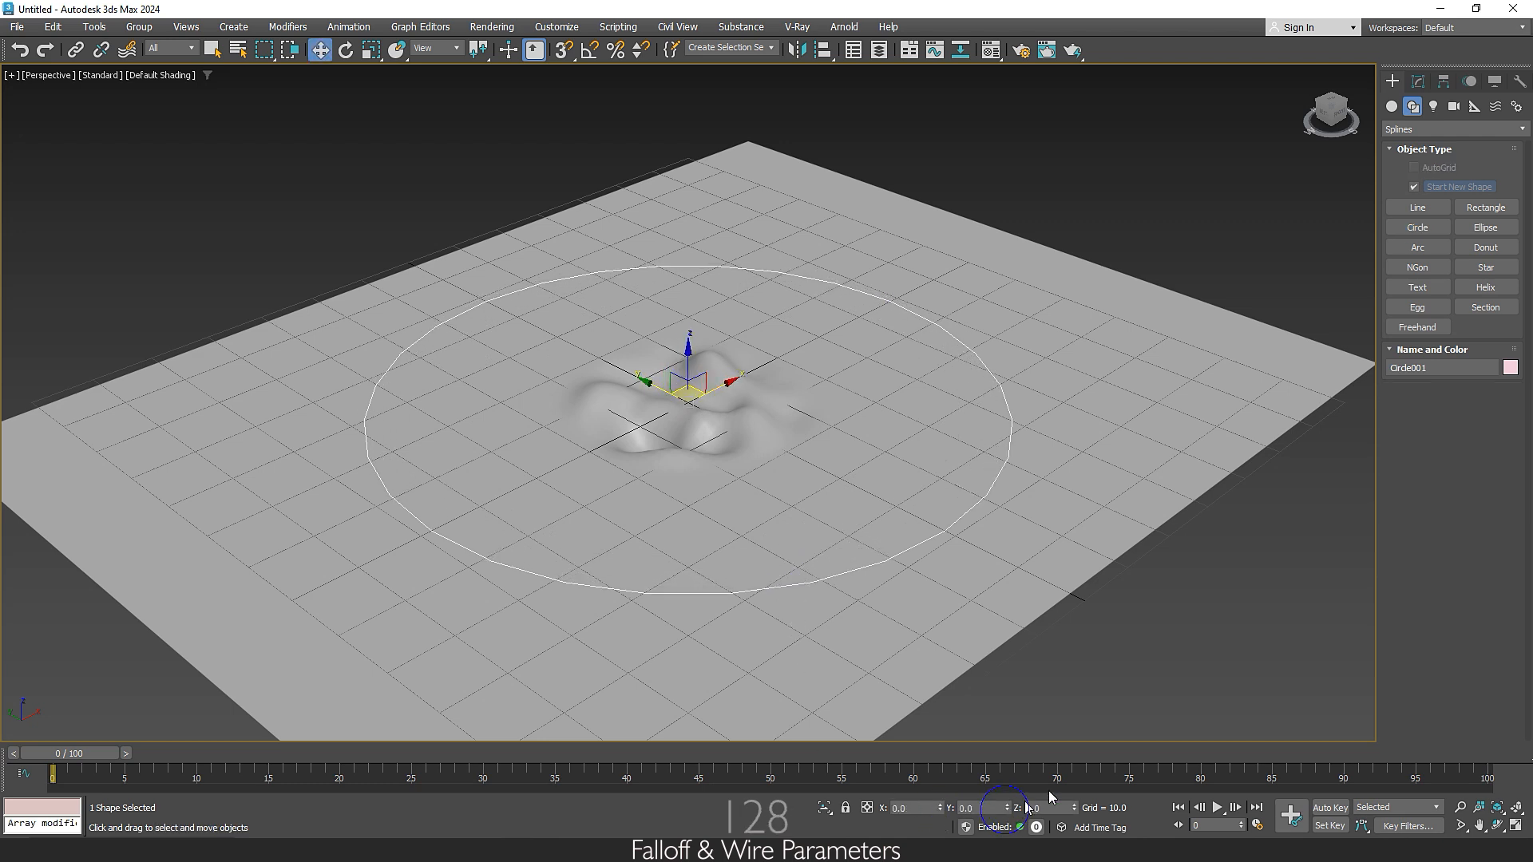
Step: Enable the circle's spline thickness in both the renderer and the viewport
click(1422, 85)
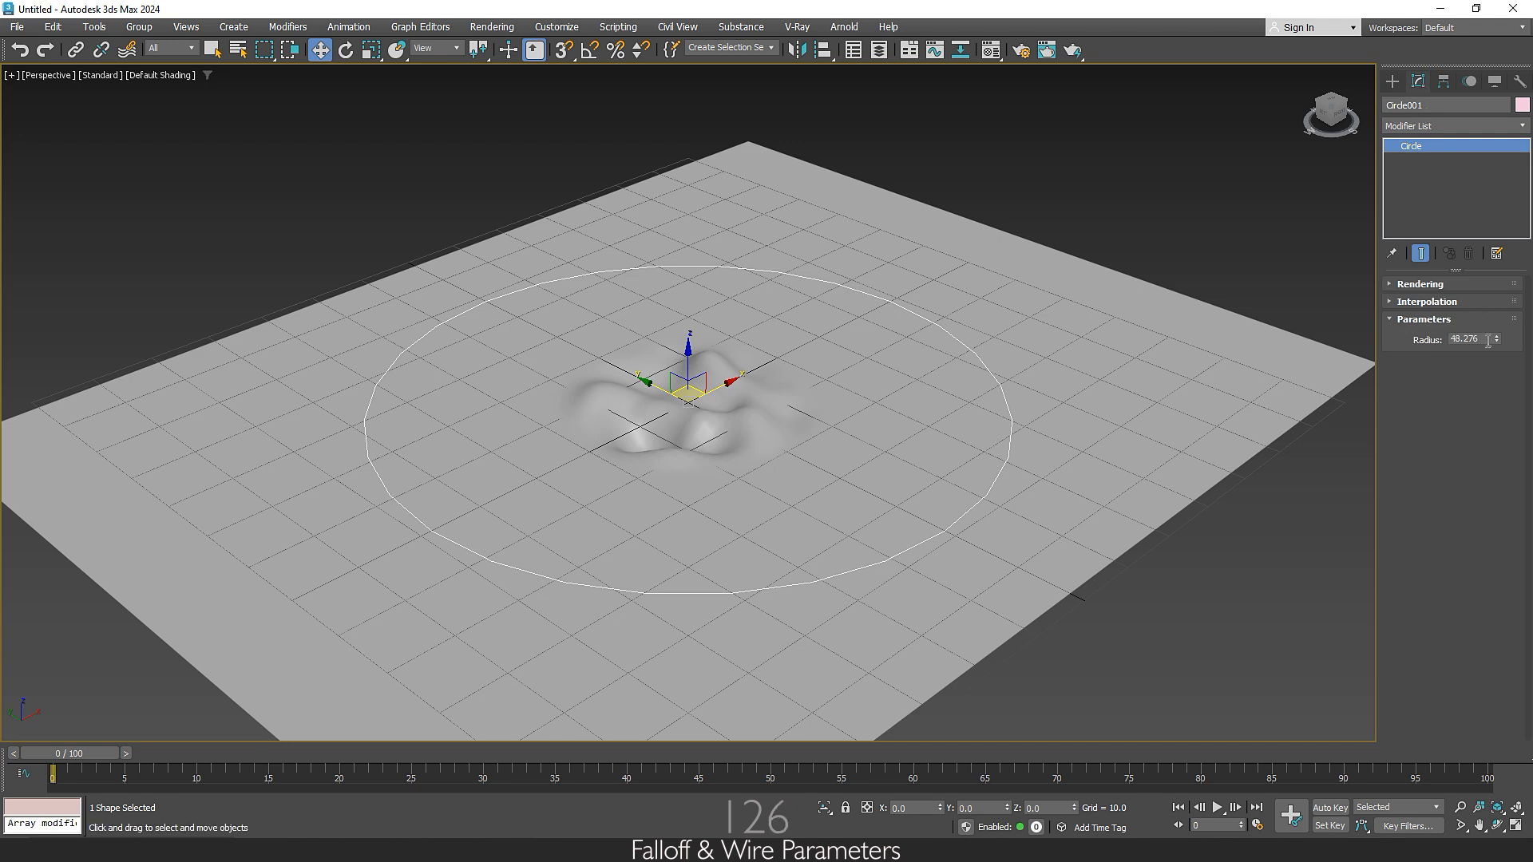
click(1429, 284)
click(1426, 301)
click(1424, 314)
click(1420, 285)
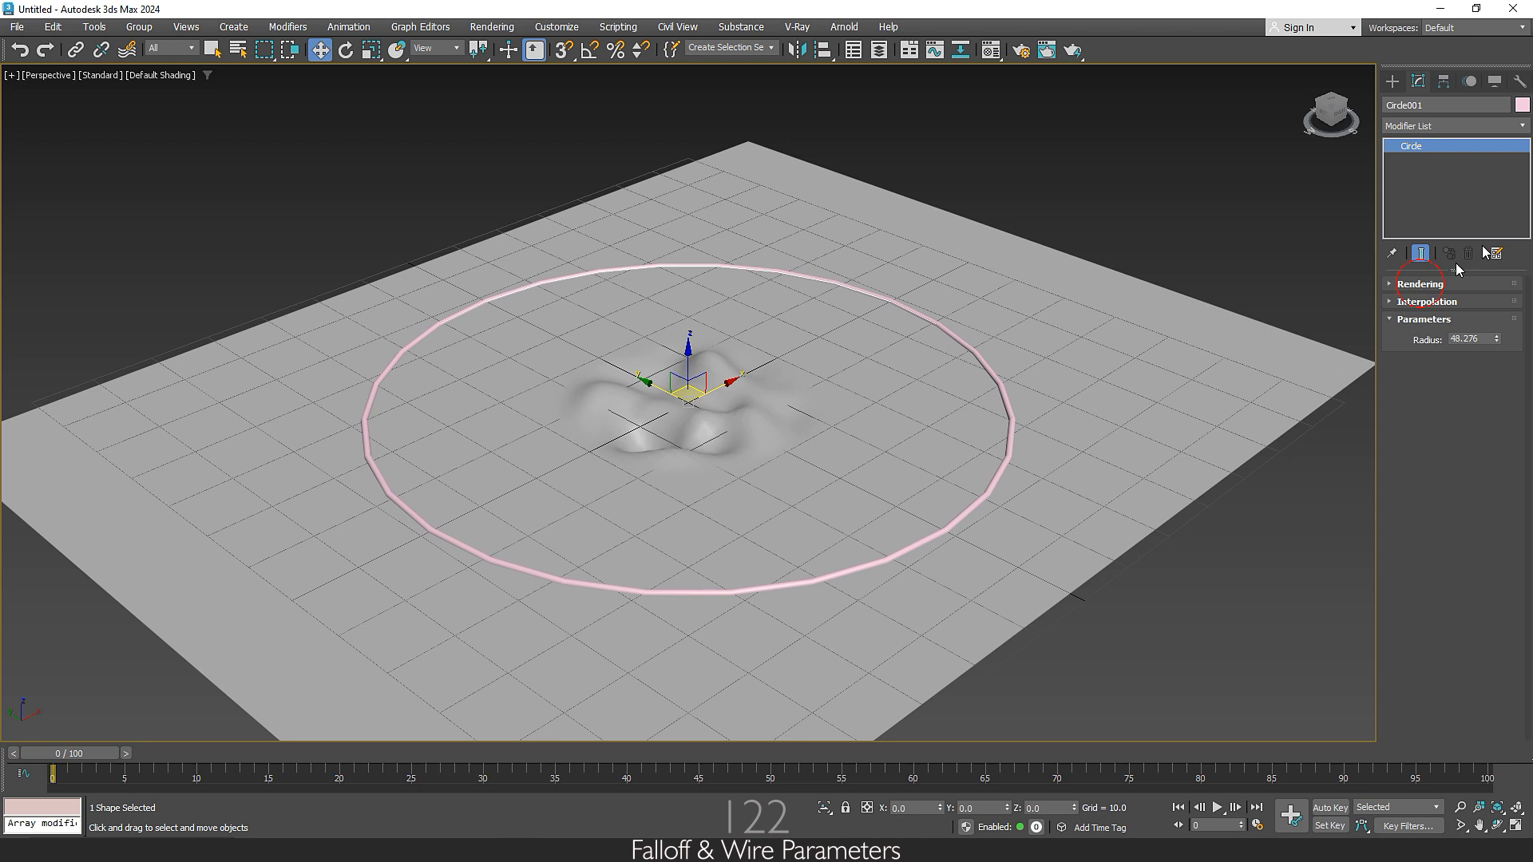
Step: Change the circle's object color to blue
click(1522, 104)
click(832, 415)
click(847, 513)
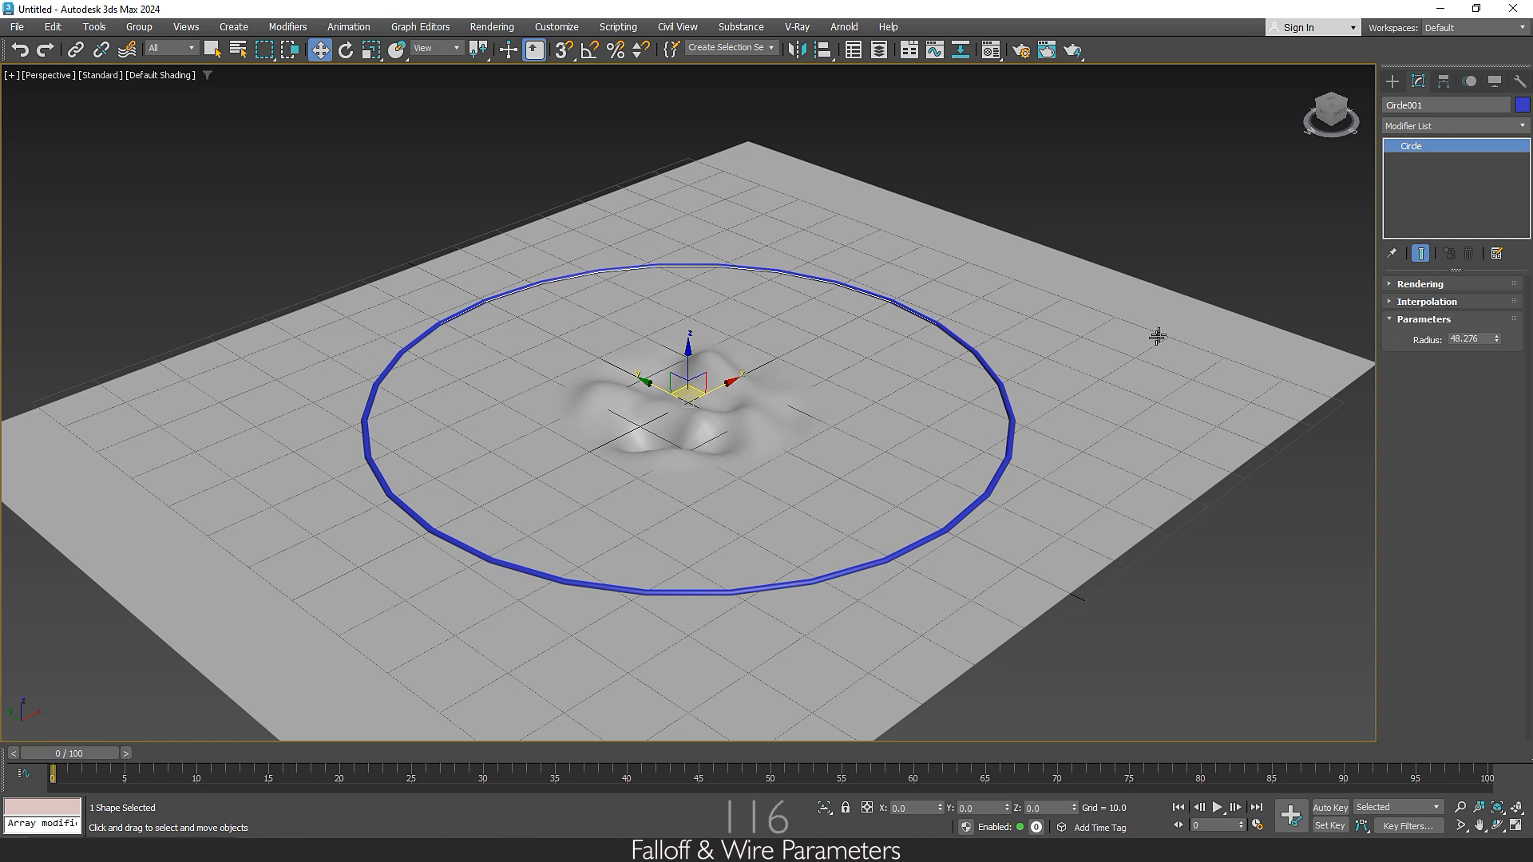
Step: Select the plane and display edged faces in the viewport
click(1163, 314)
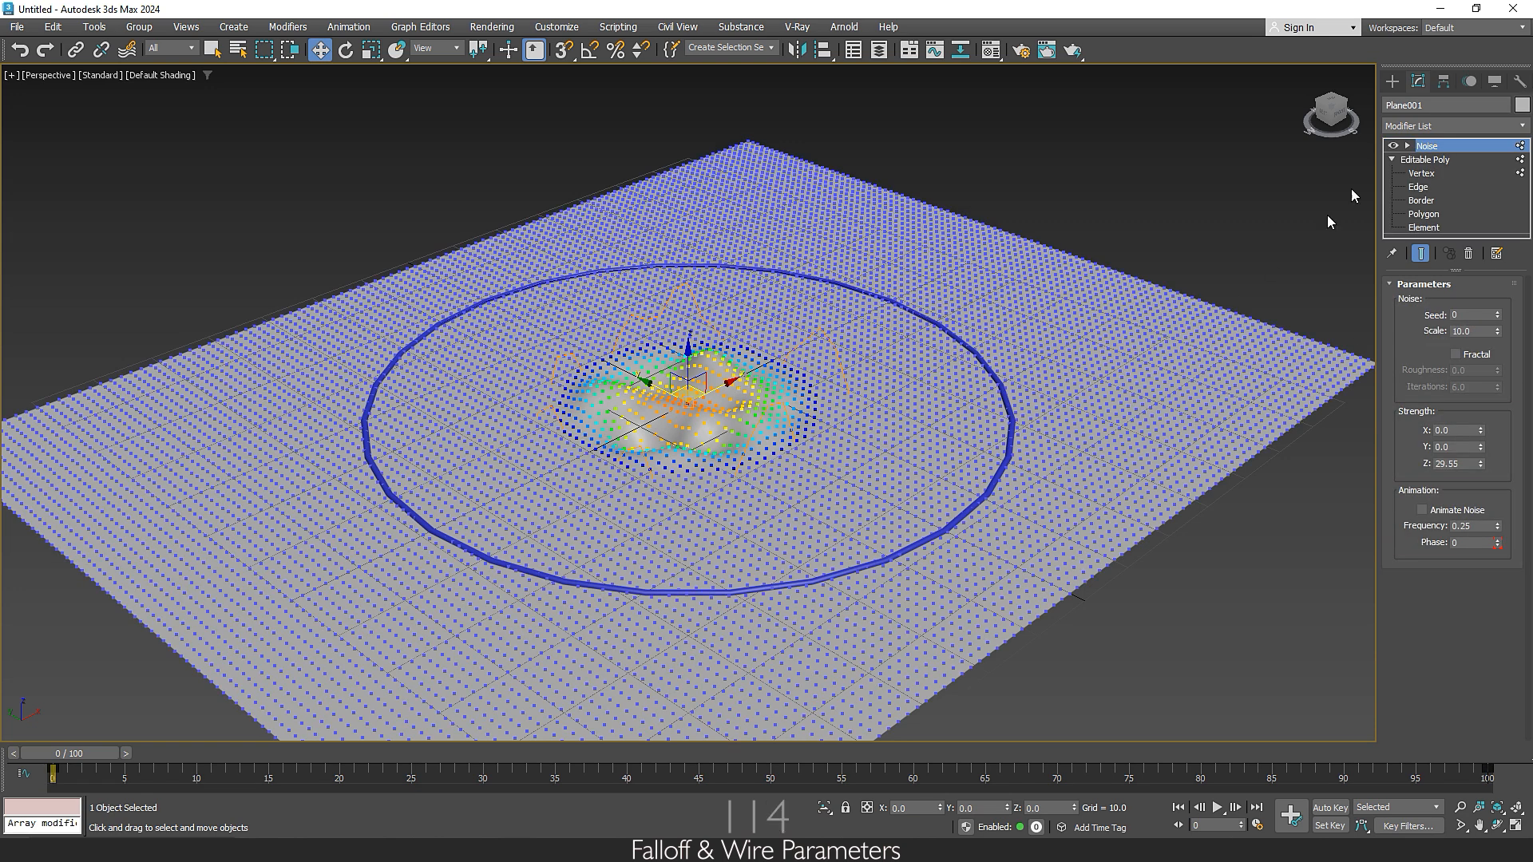
click(1394, 83)
key(F4)
Step: Start wiring parameters between the plane's Editable Poly Falloff and the circle's Radius
right_click(1064, 296)
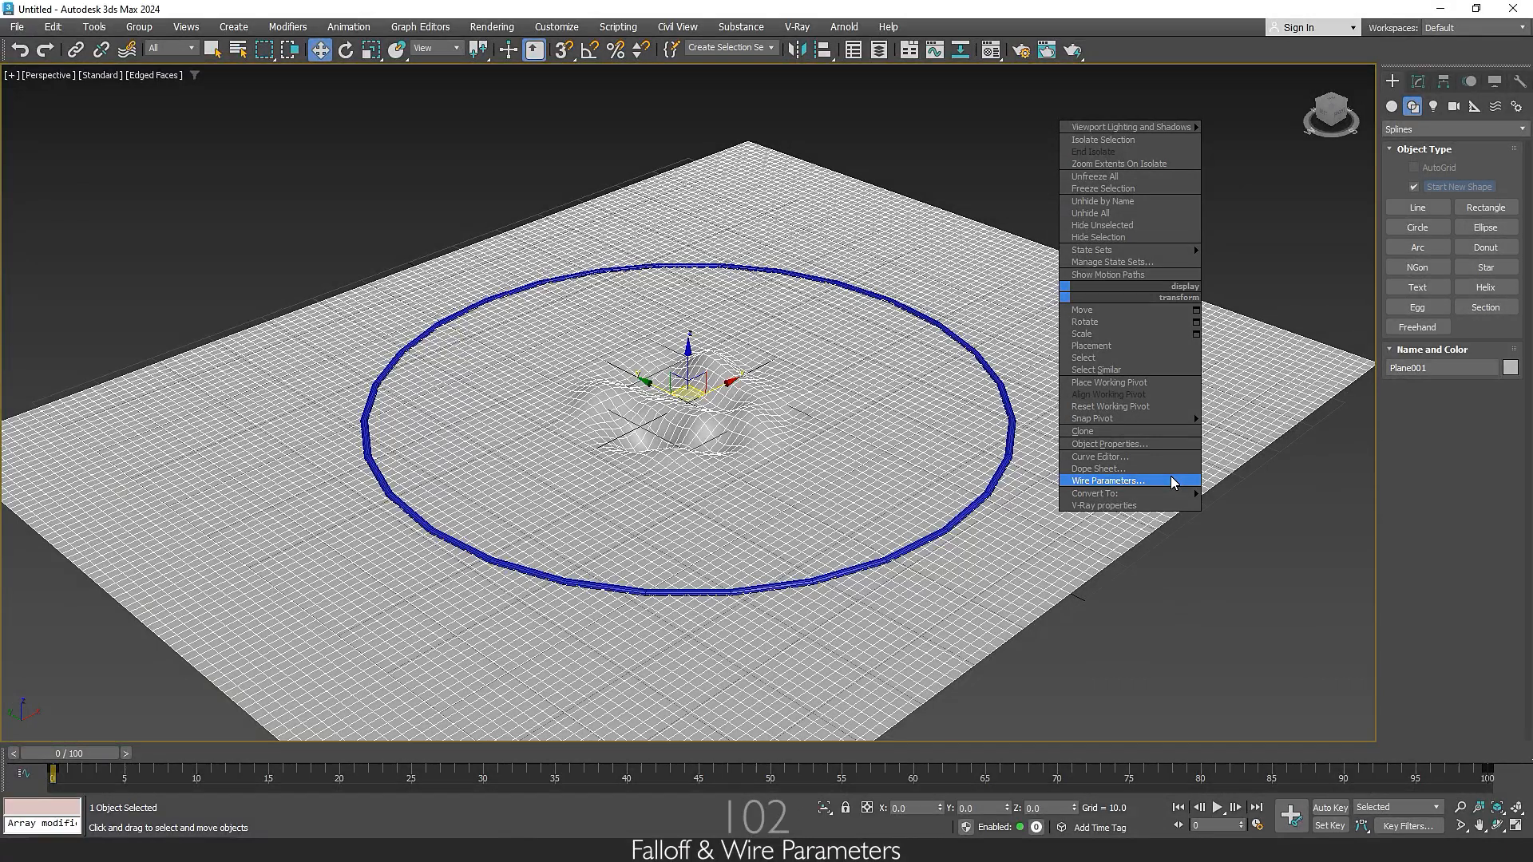
click(1176, 489)
click(690, 408)
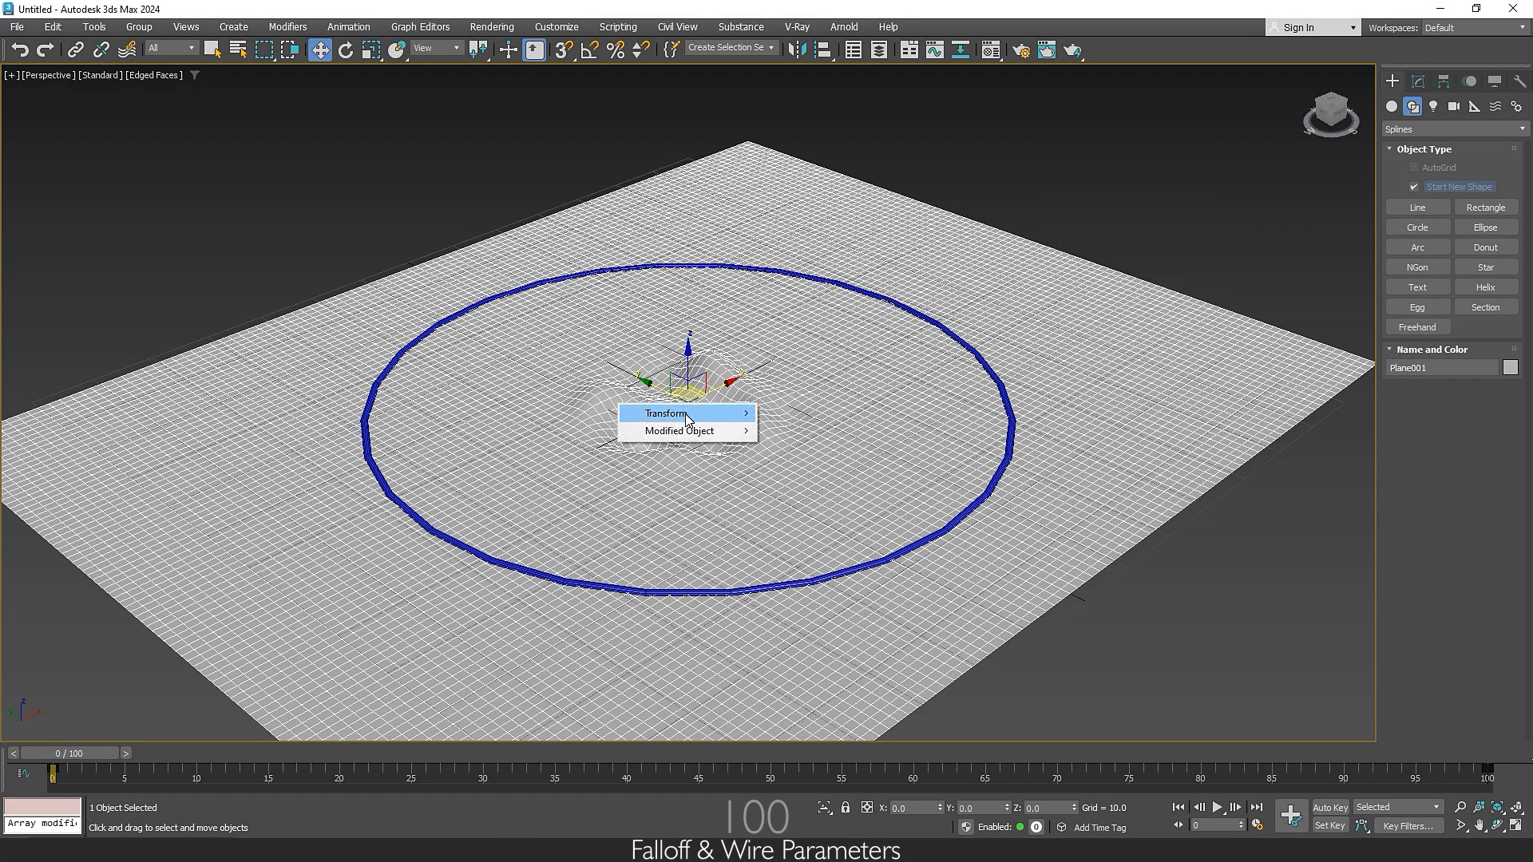
mouse_move(692, 413)
mouse_move(831, 435)
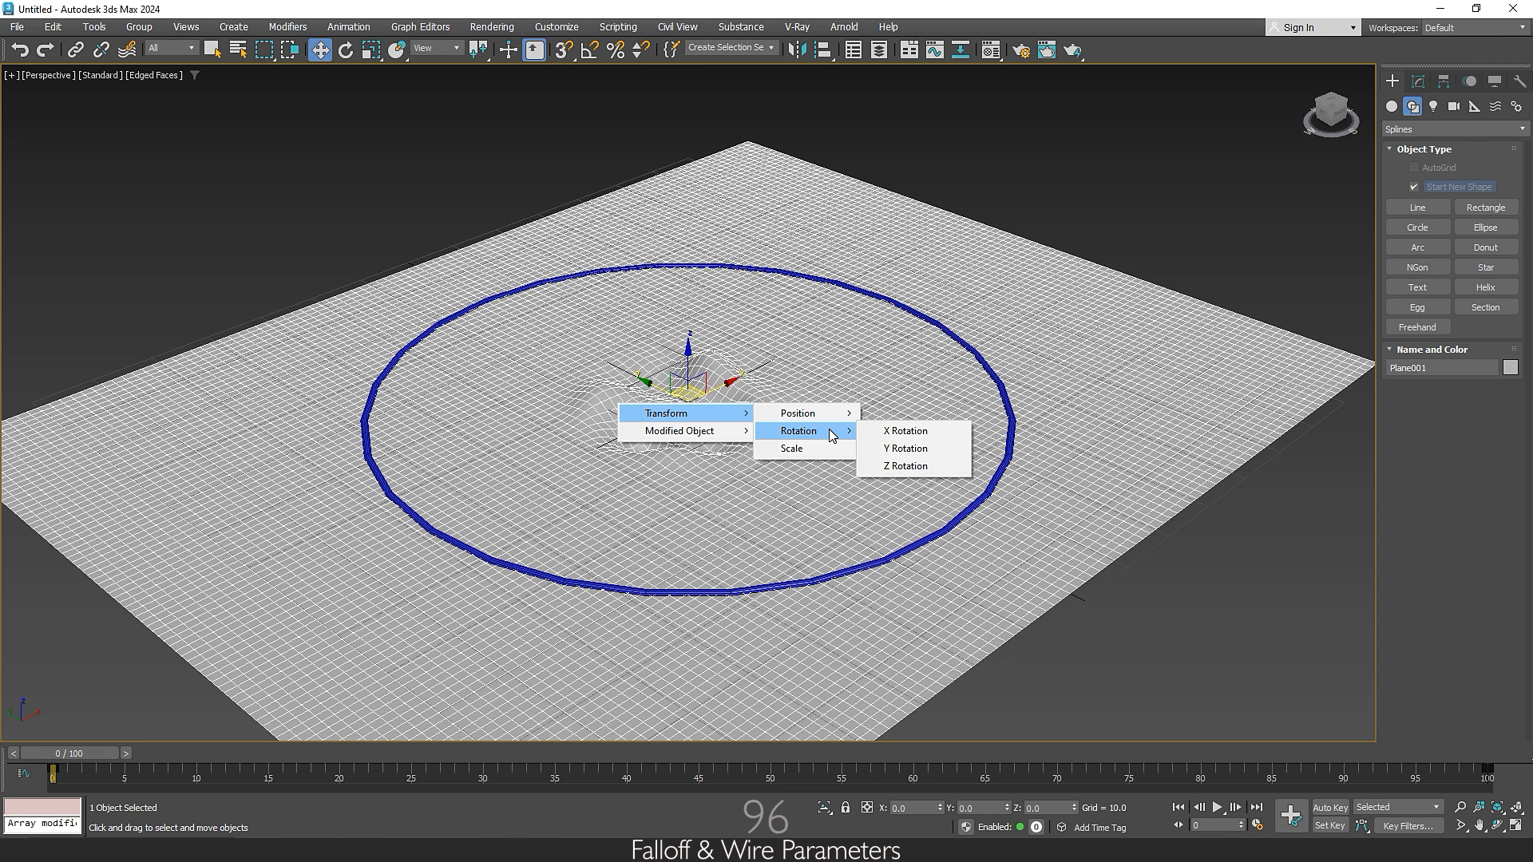
mouse_move(723, 435)
mouse_move(768, 448)
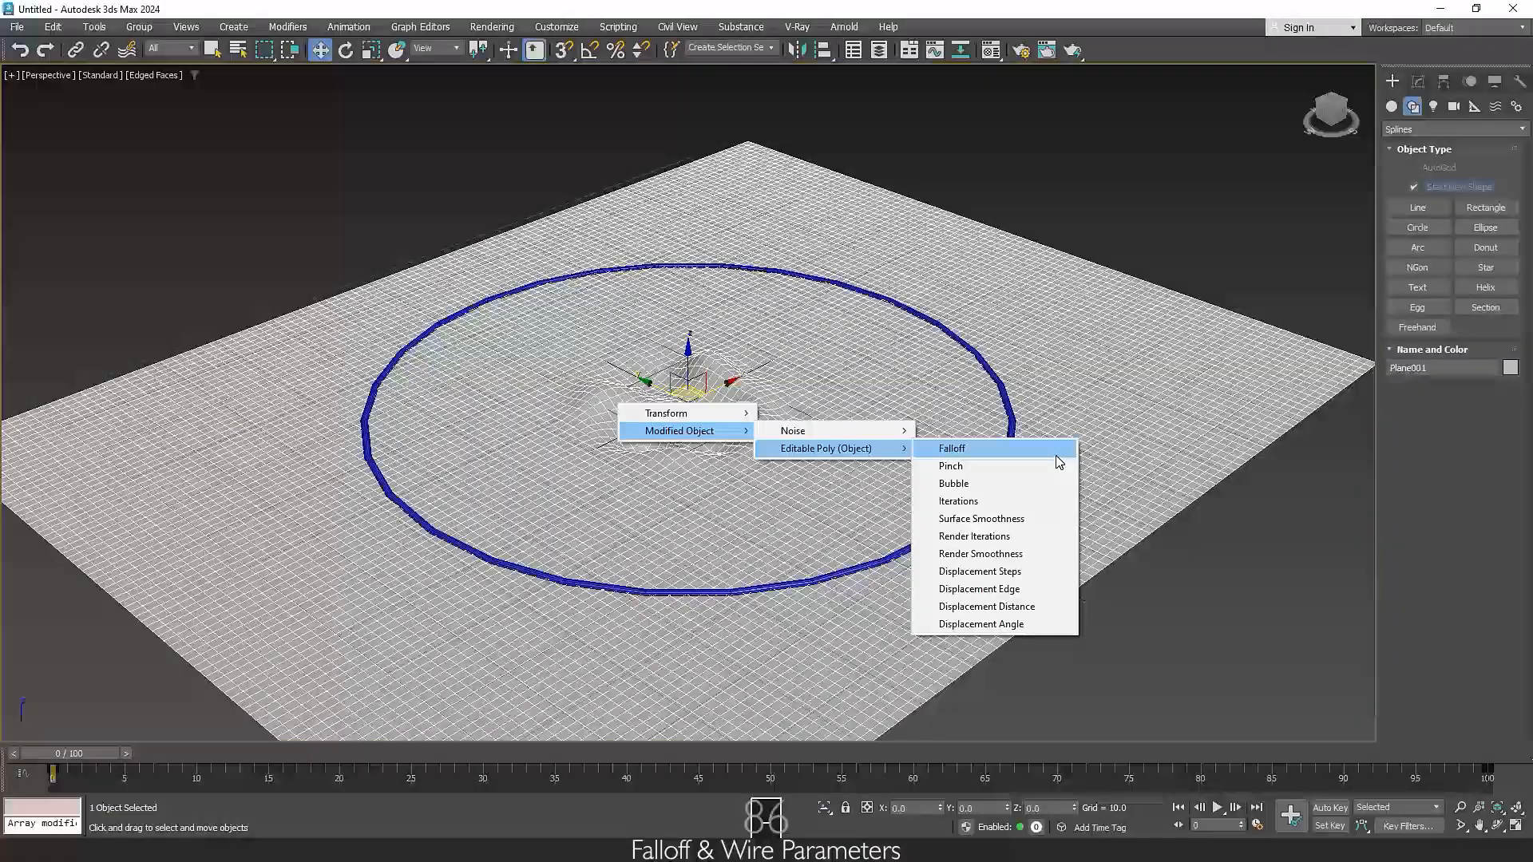
click(1056, 456)
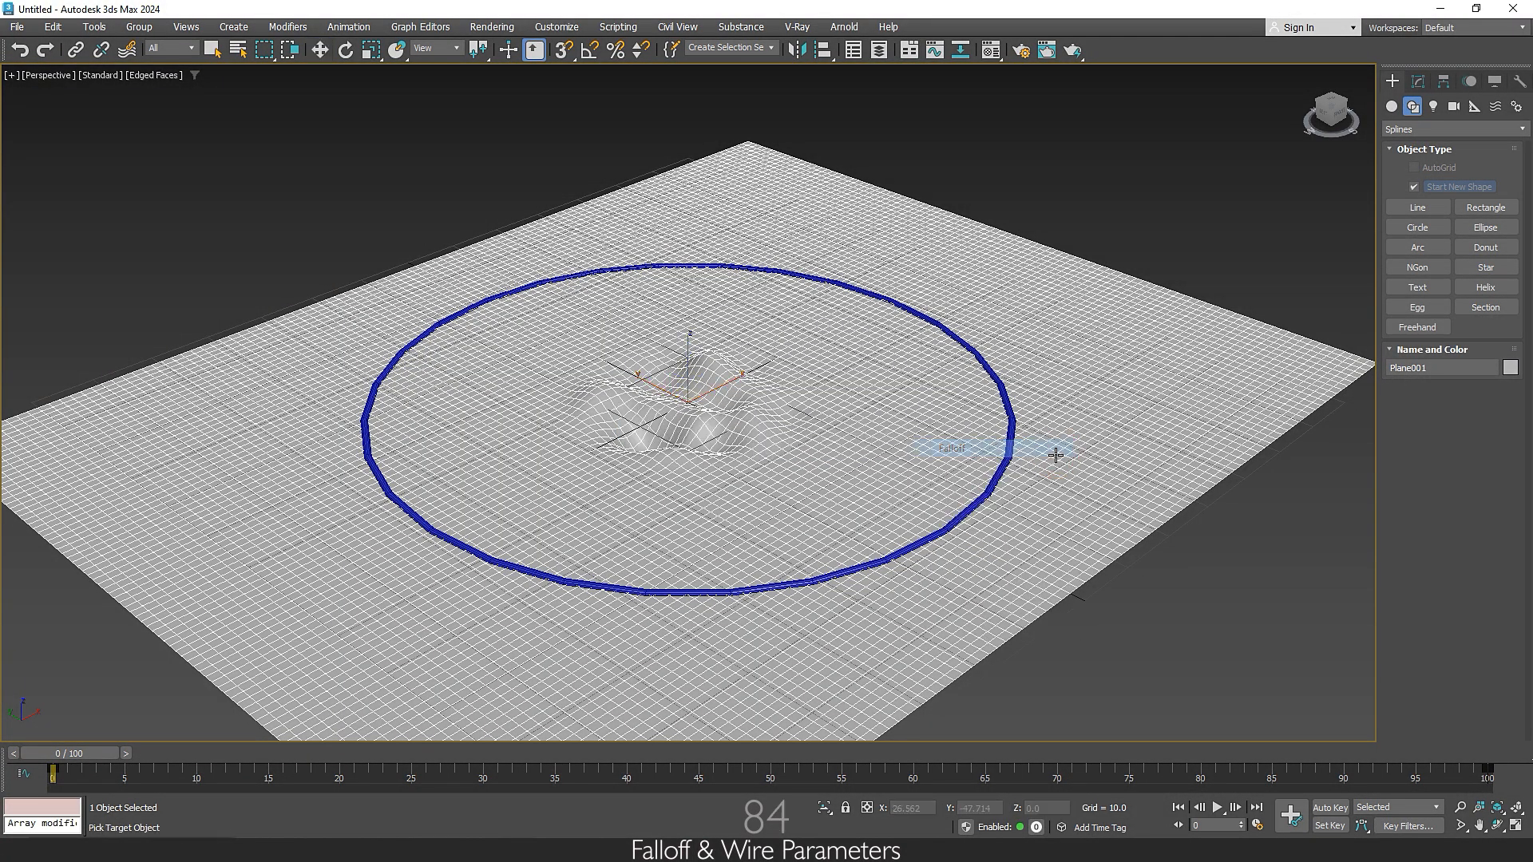
click(1011, 436)
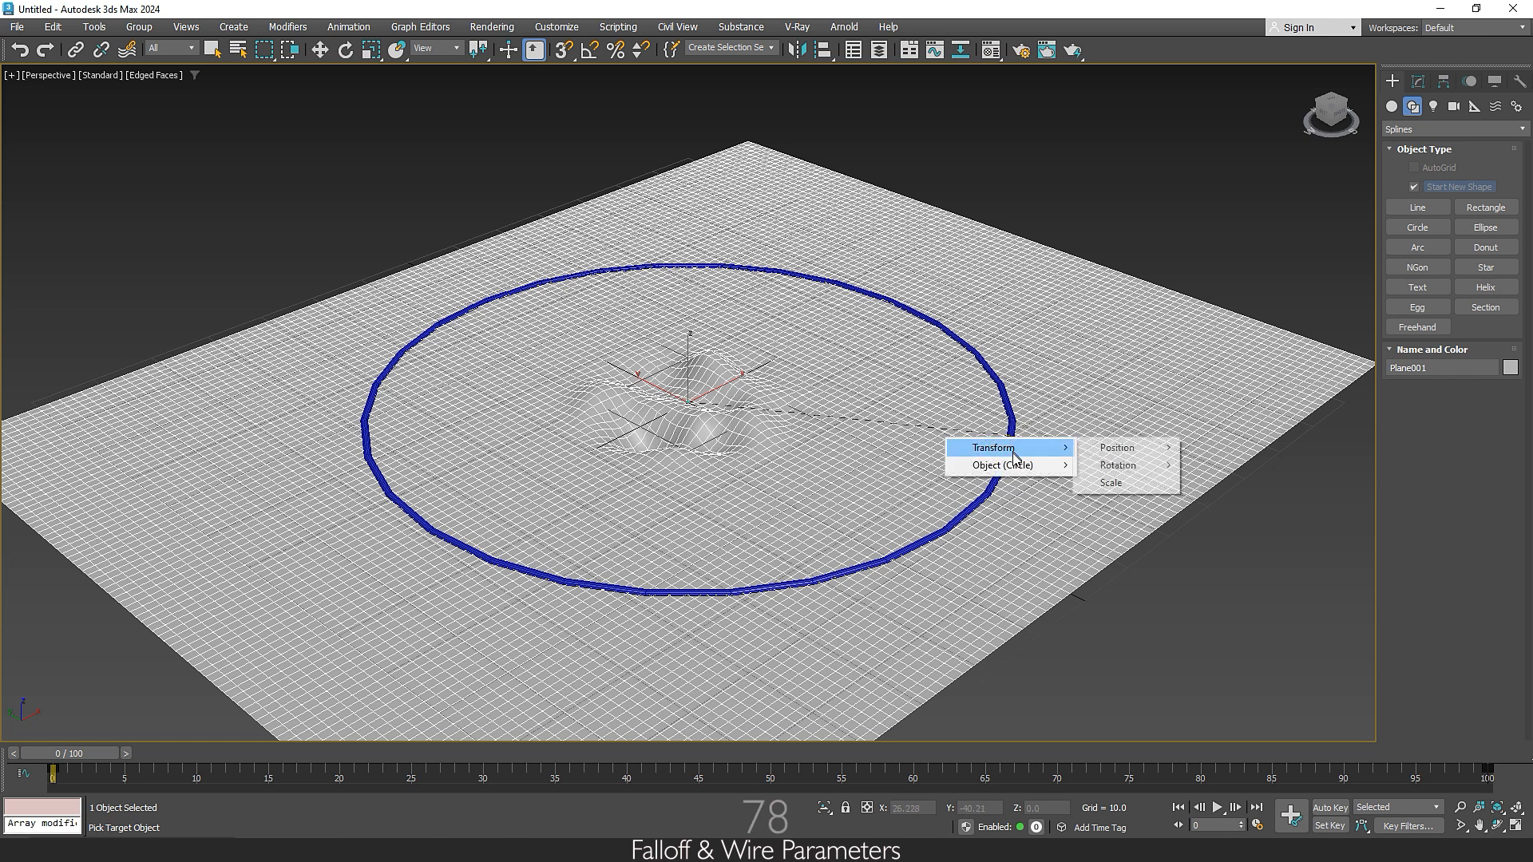
mouse_move(1015, 468)
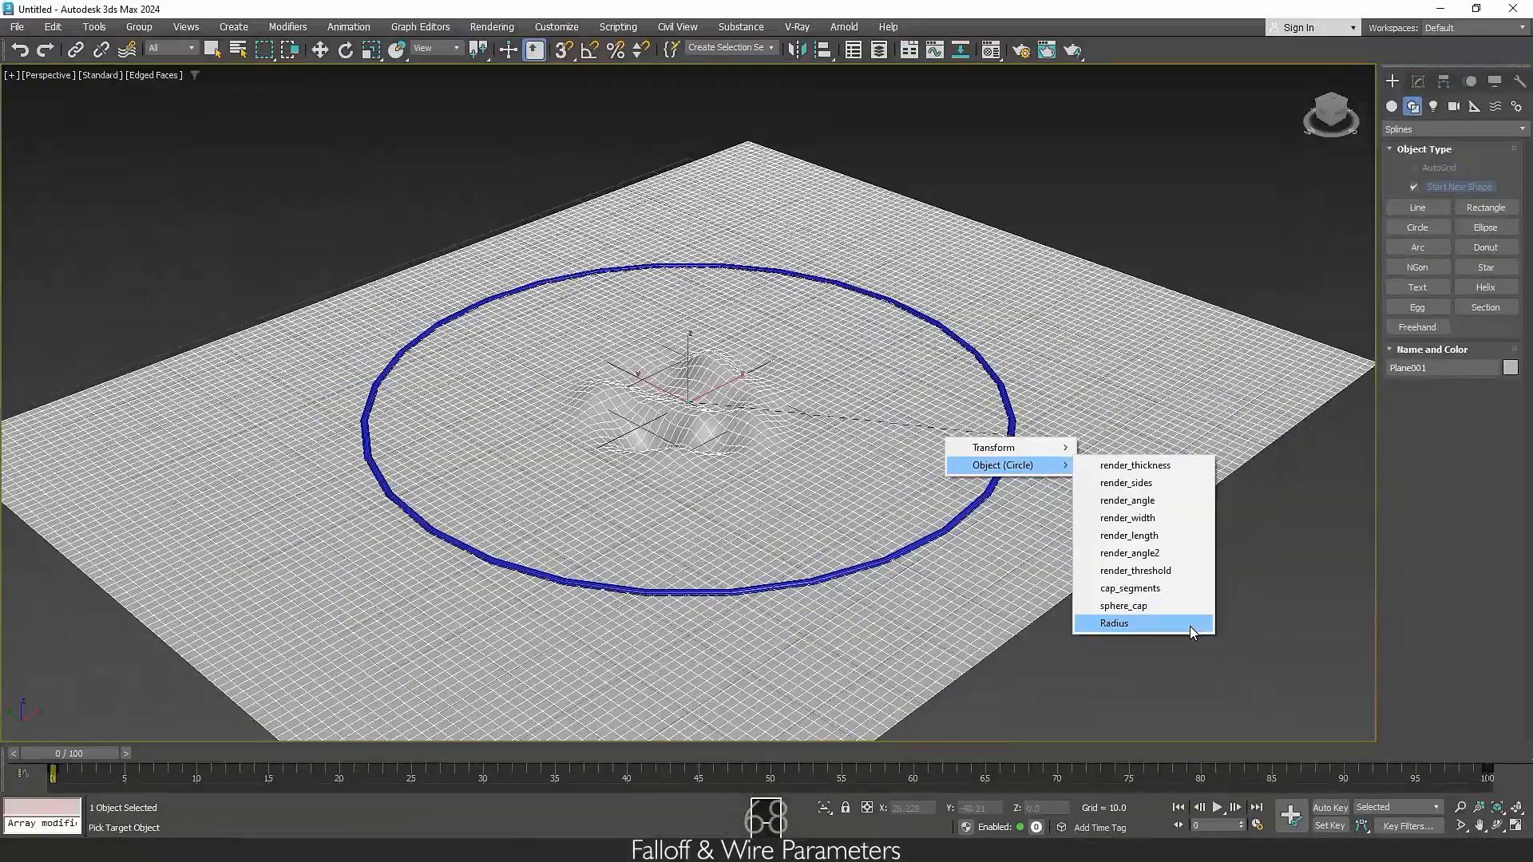
click(1189, 626)
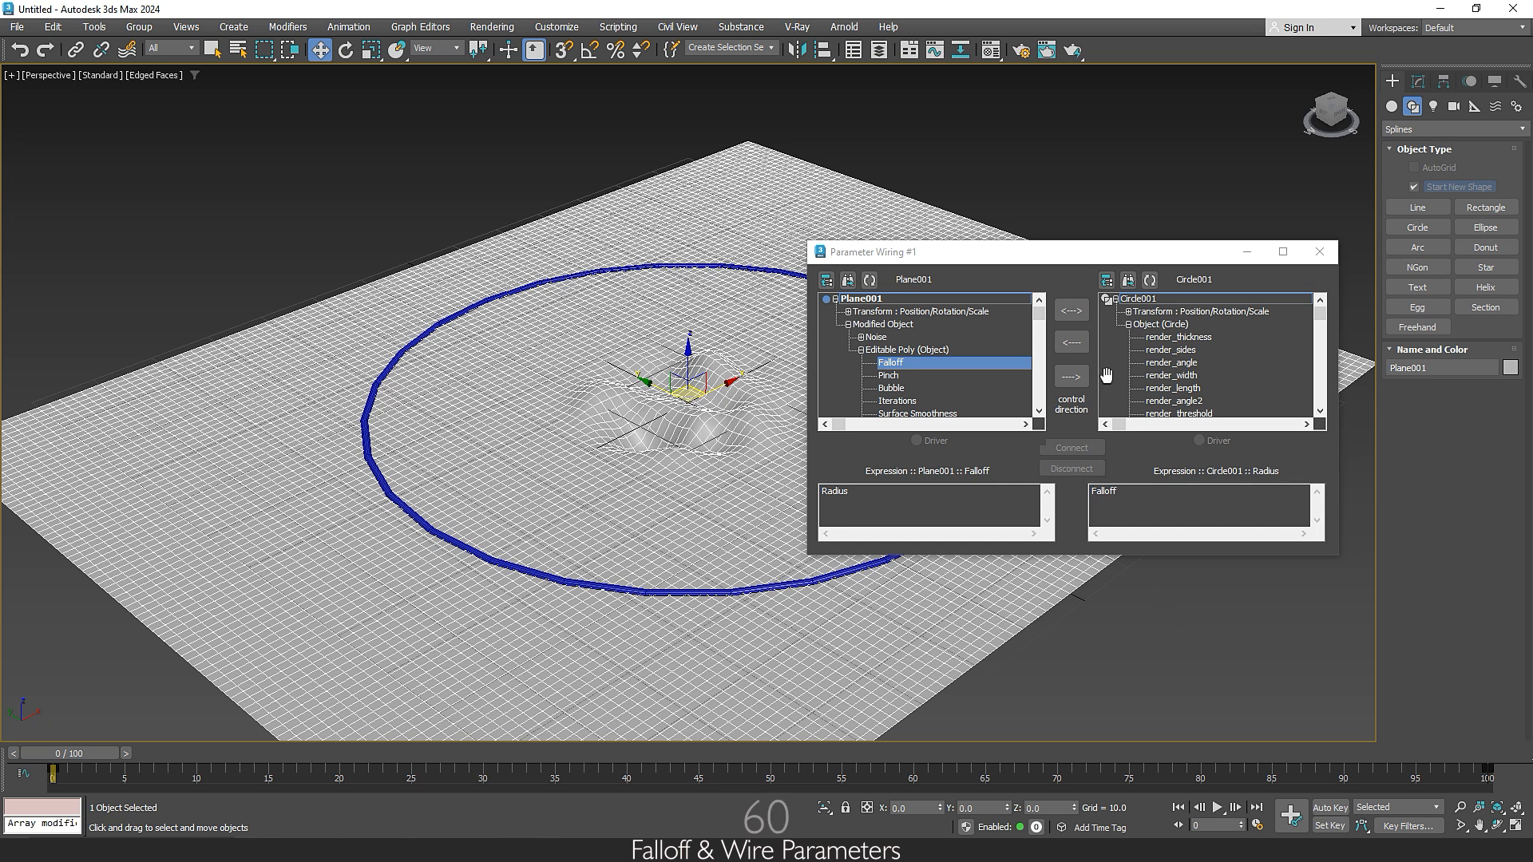
Step: Connect the wiring one way so the circle's Radius controls the plane's Falloff, close the wiring dialog, and hide edged faces
drag(1088, 254, 827, 200)
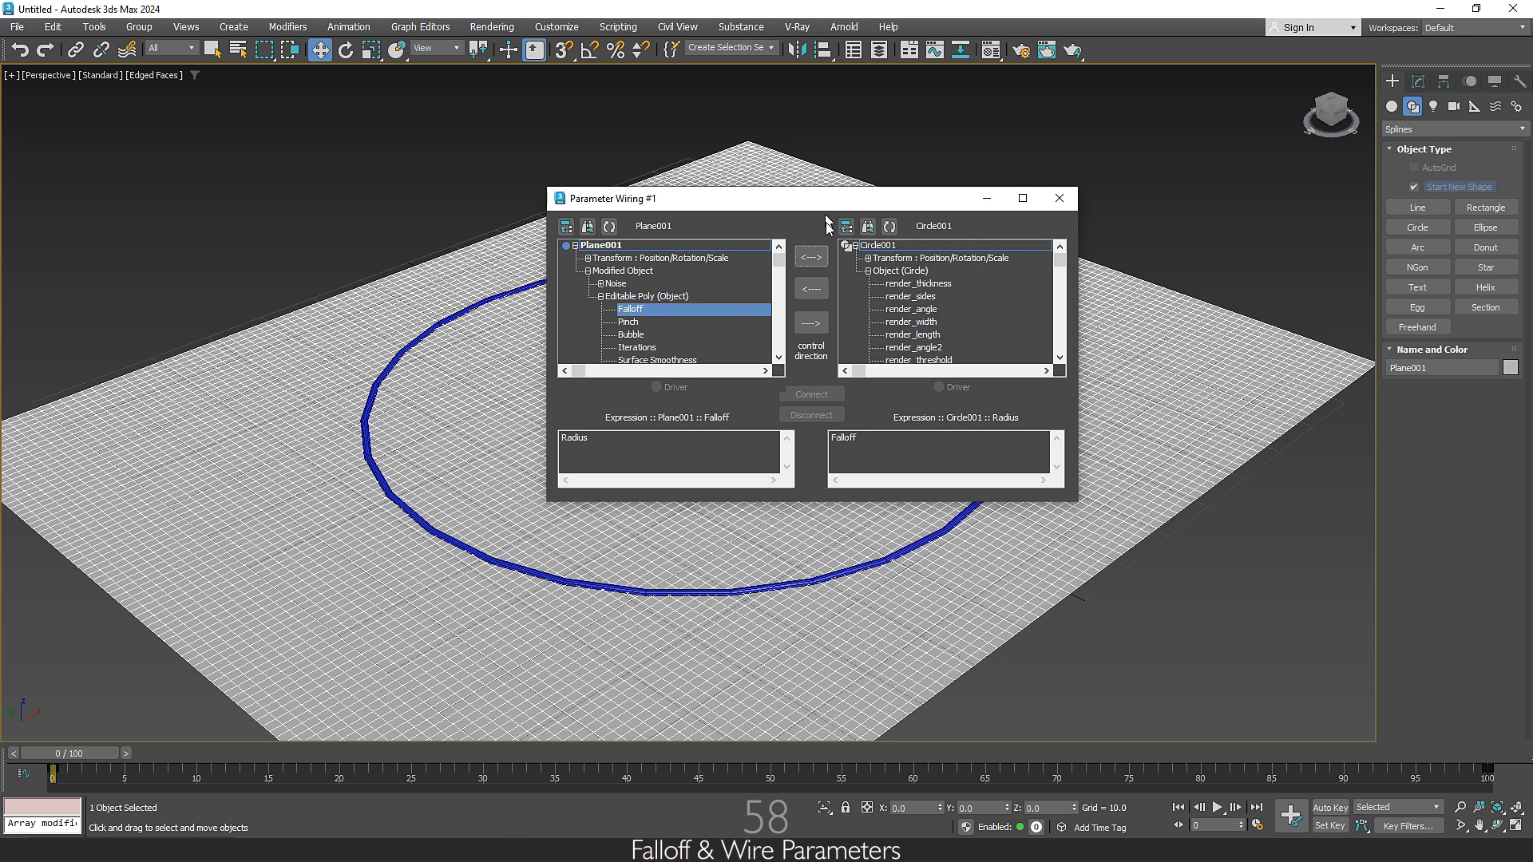
click(811, 289)
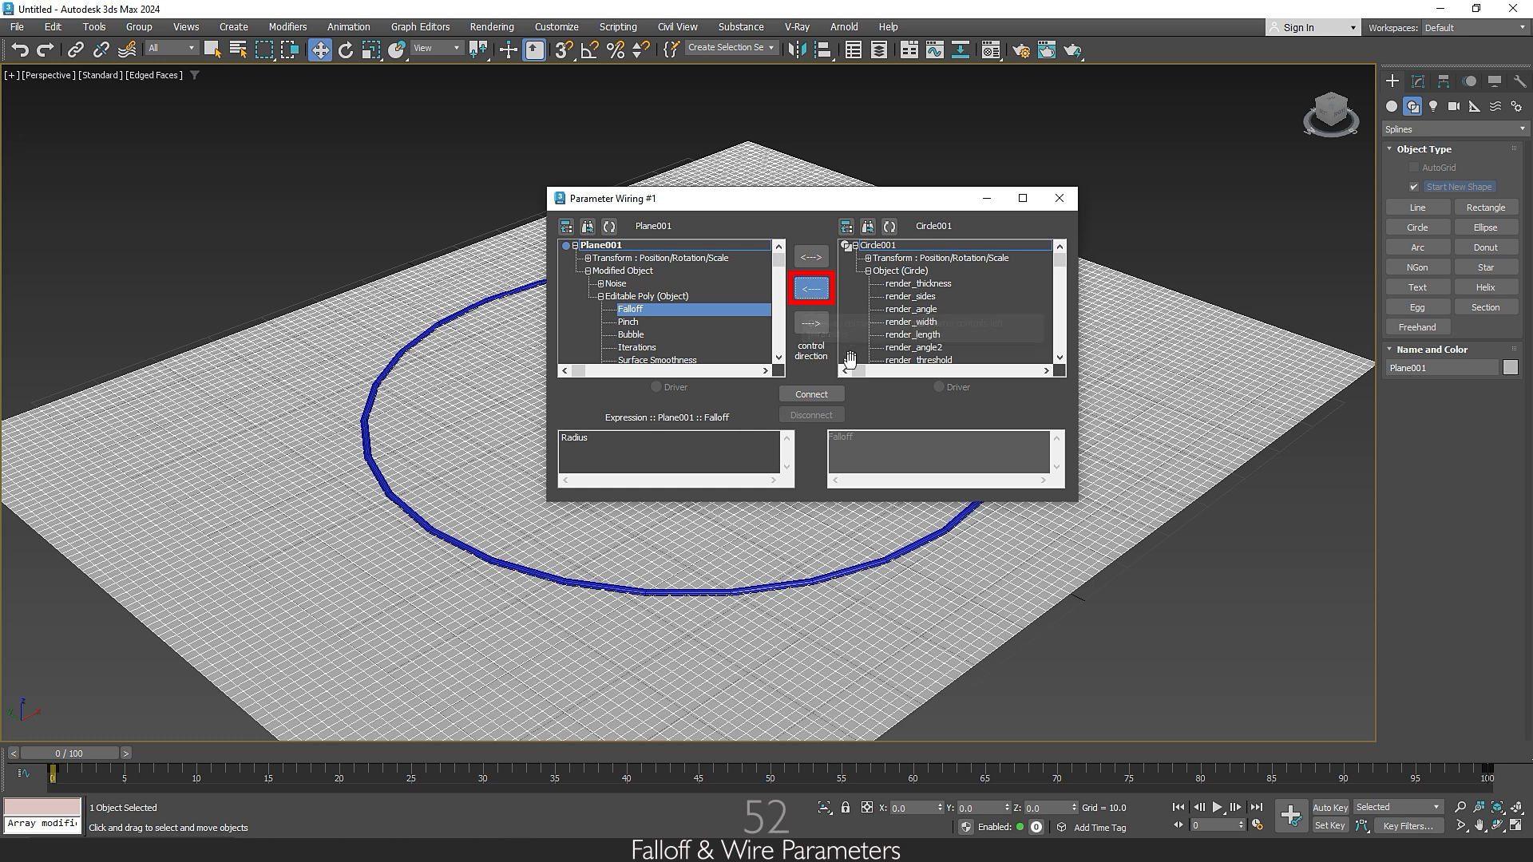
click(811, 394)
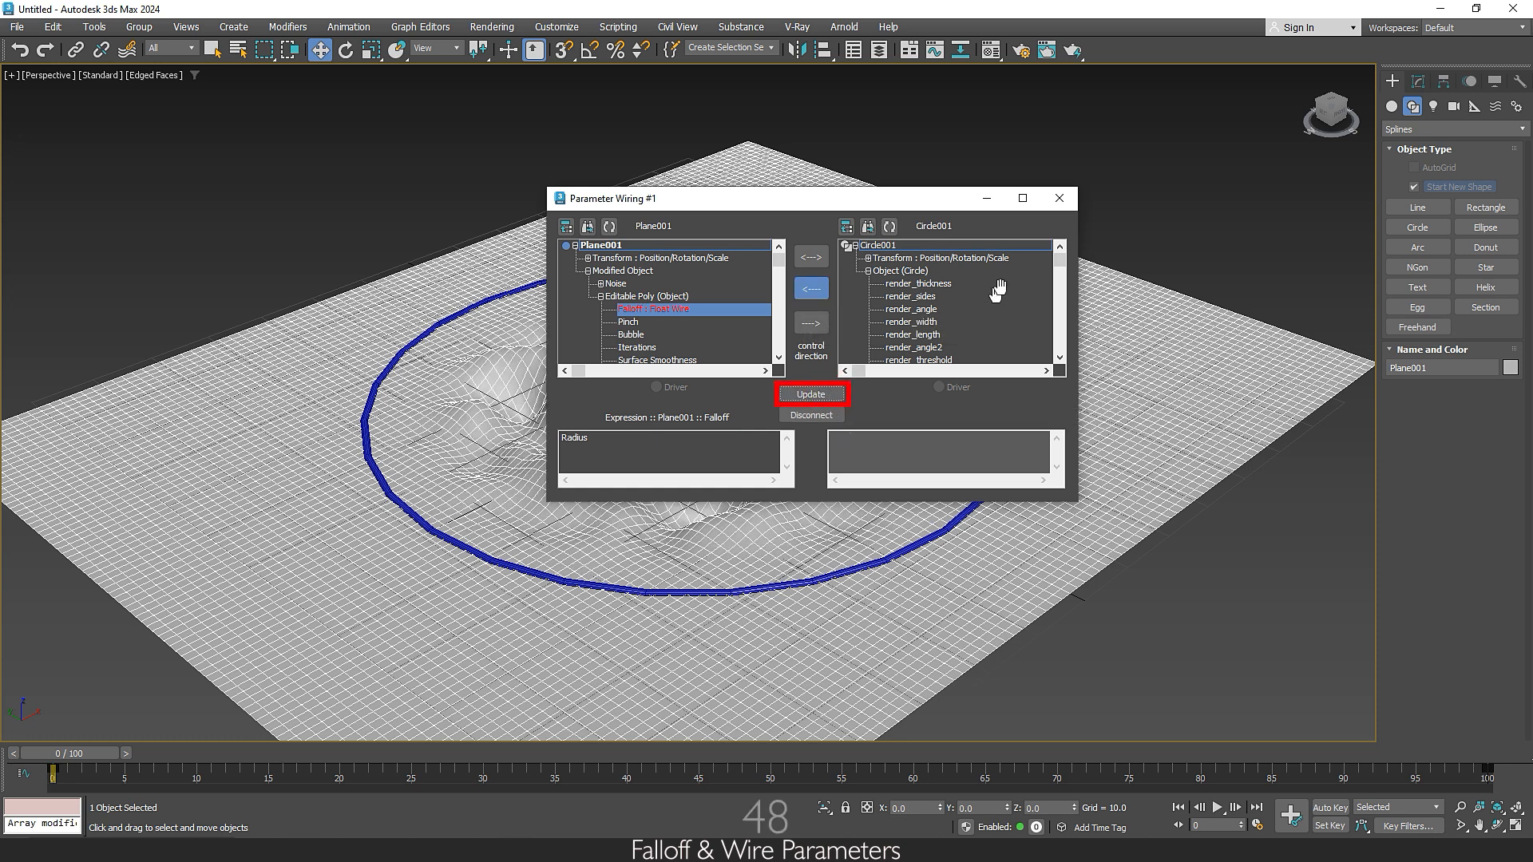
click(1060, 201)
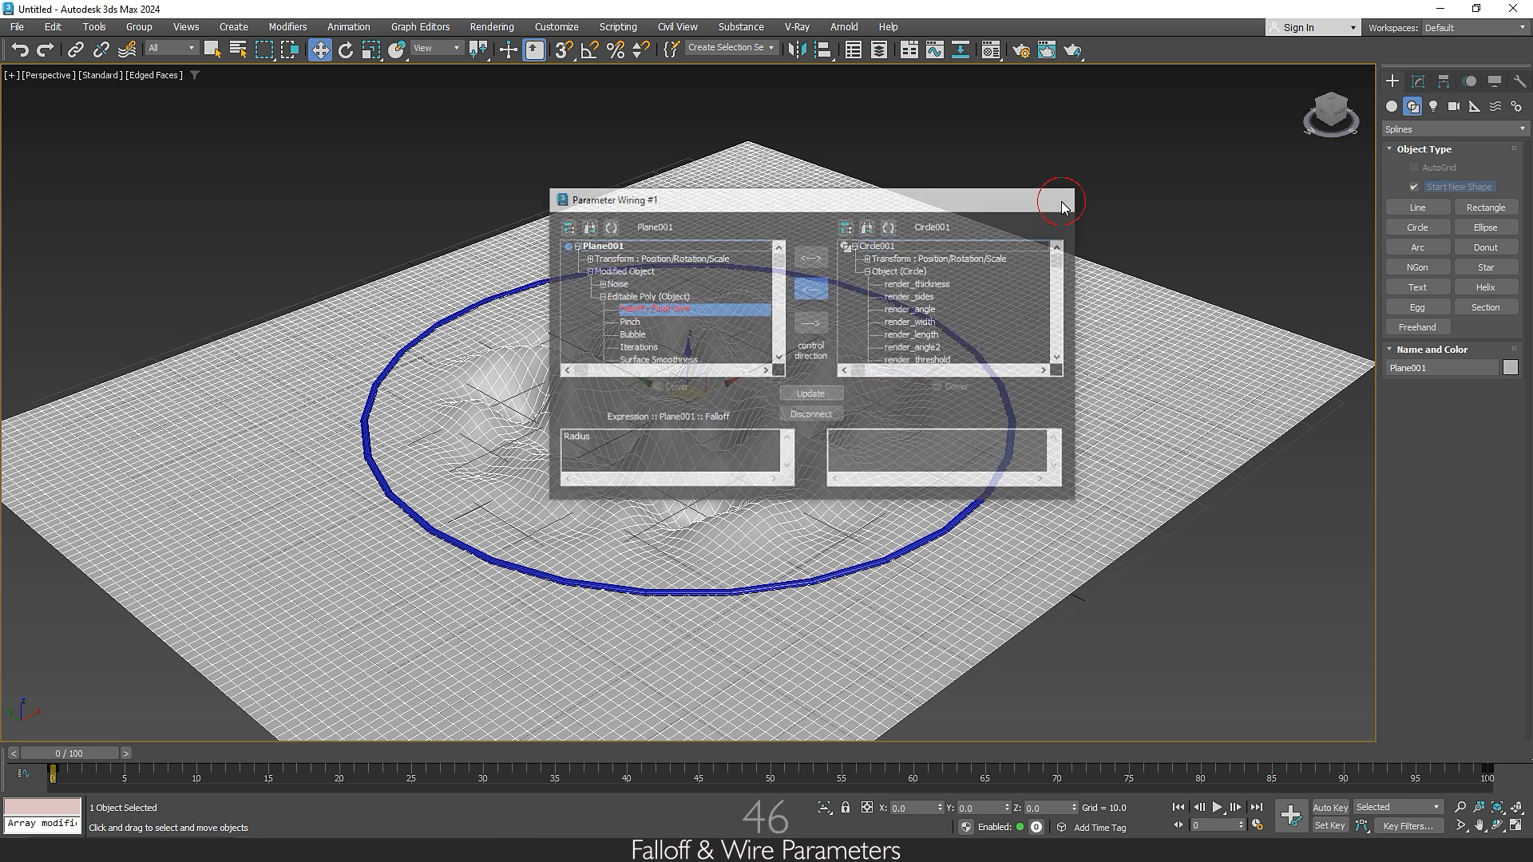
key(F4)
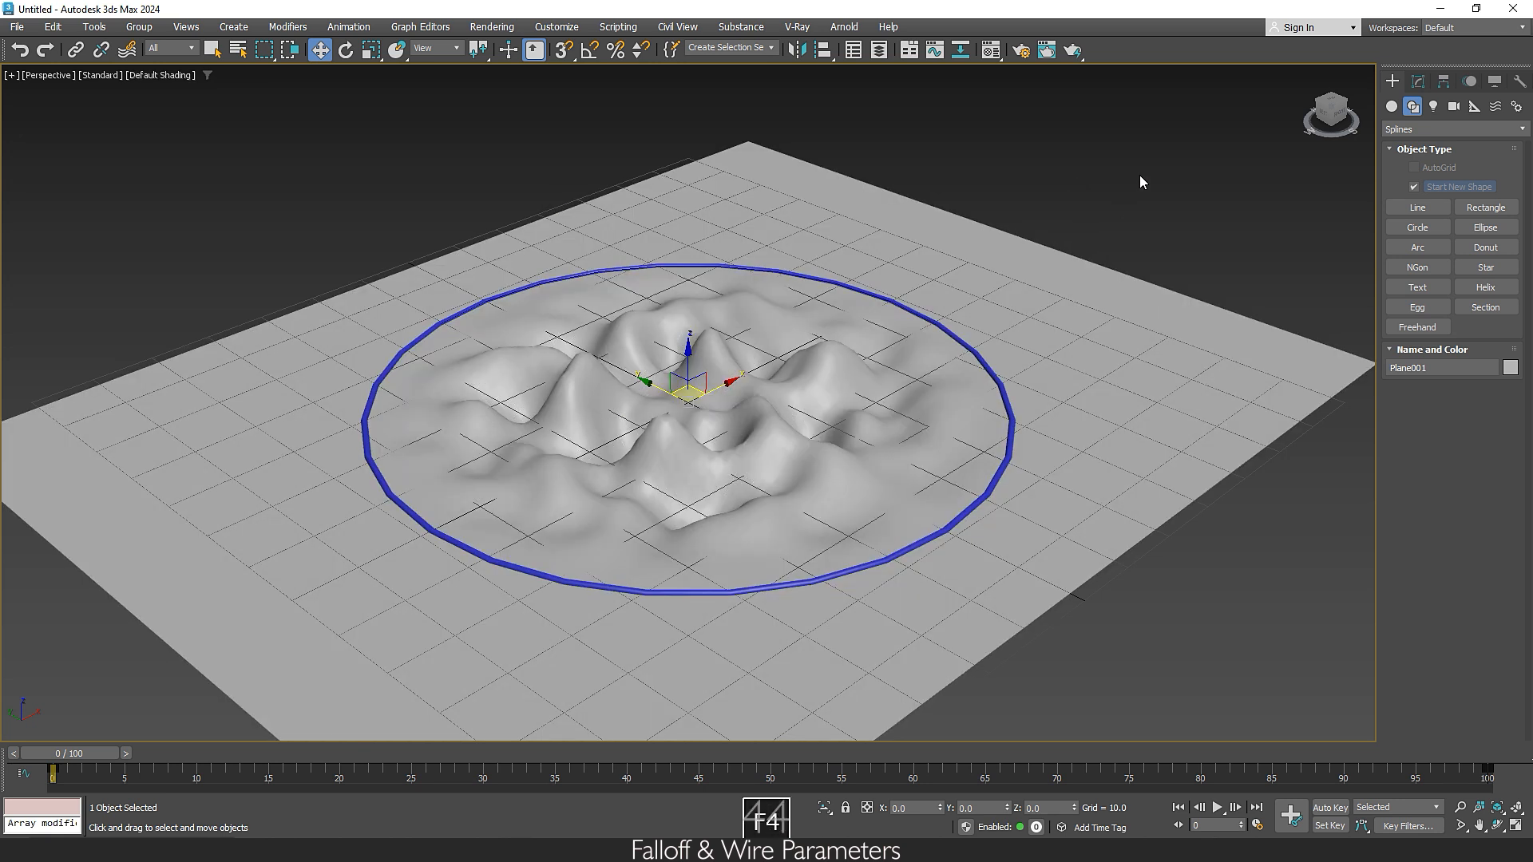
Step: Select the blue circle and enlarge its Radius to about 59.86 to expand the noise-deformed area
click(1123, 188)
click(980, 353)
click(1418, 81)
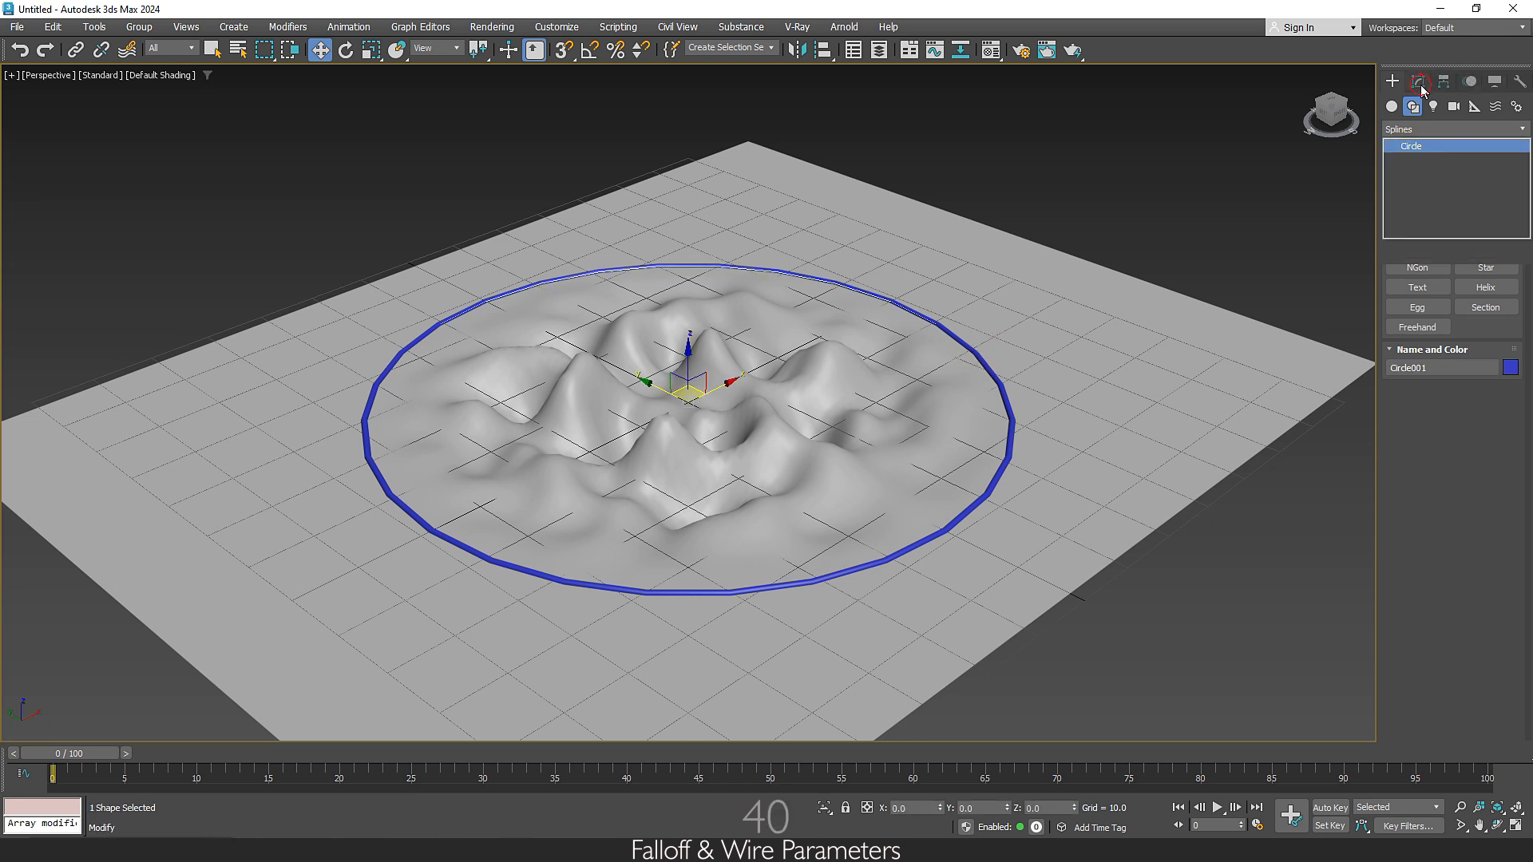
drag(1497, 342, 1435, 321)
Step: Select the plane, enable Fractal in its Noise modifier, and hide the soft selection vertex display
click(1247, 376)
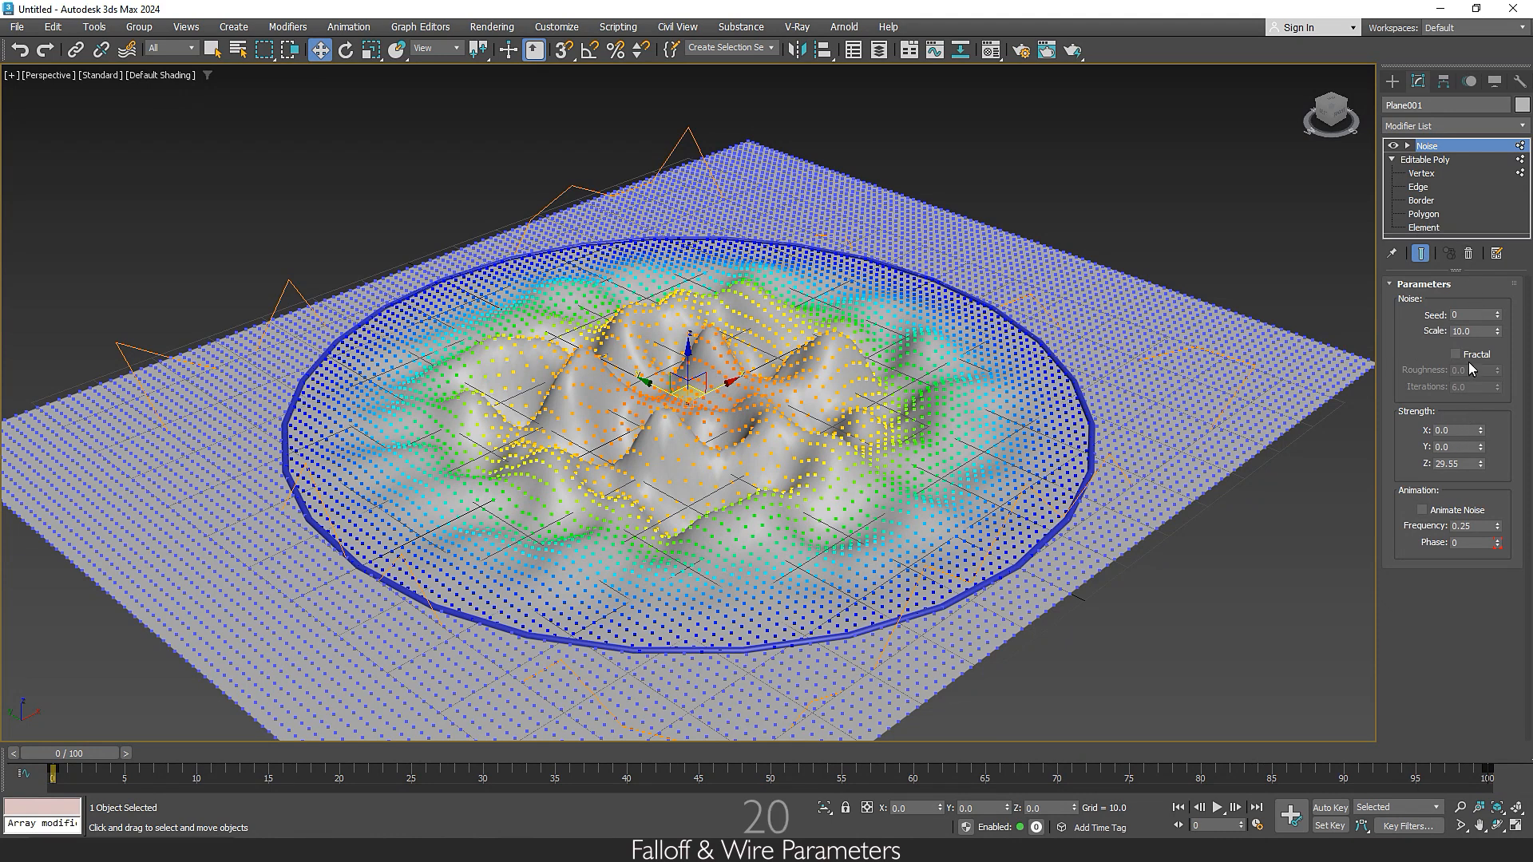
click(1468, 358)
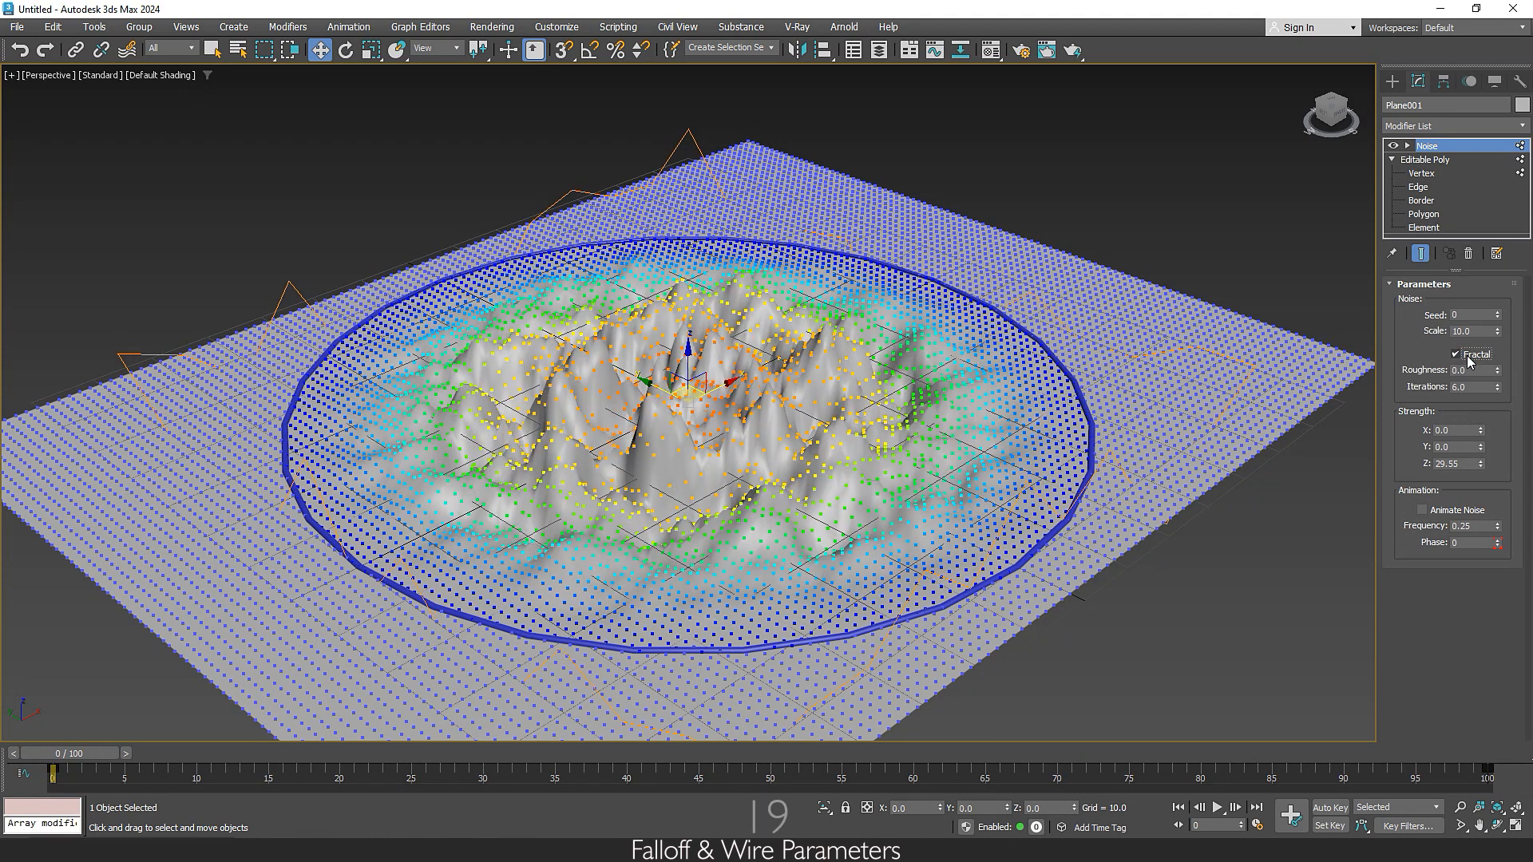
click(1392, 82)
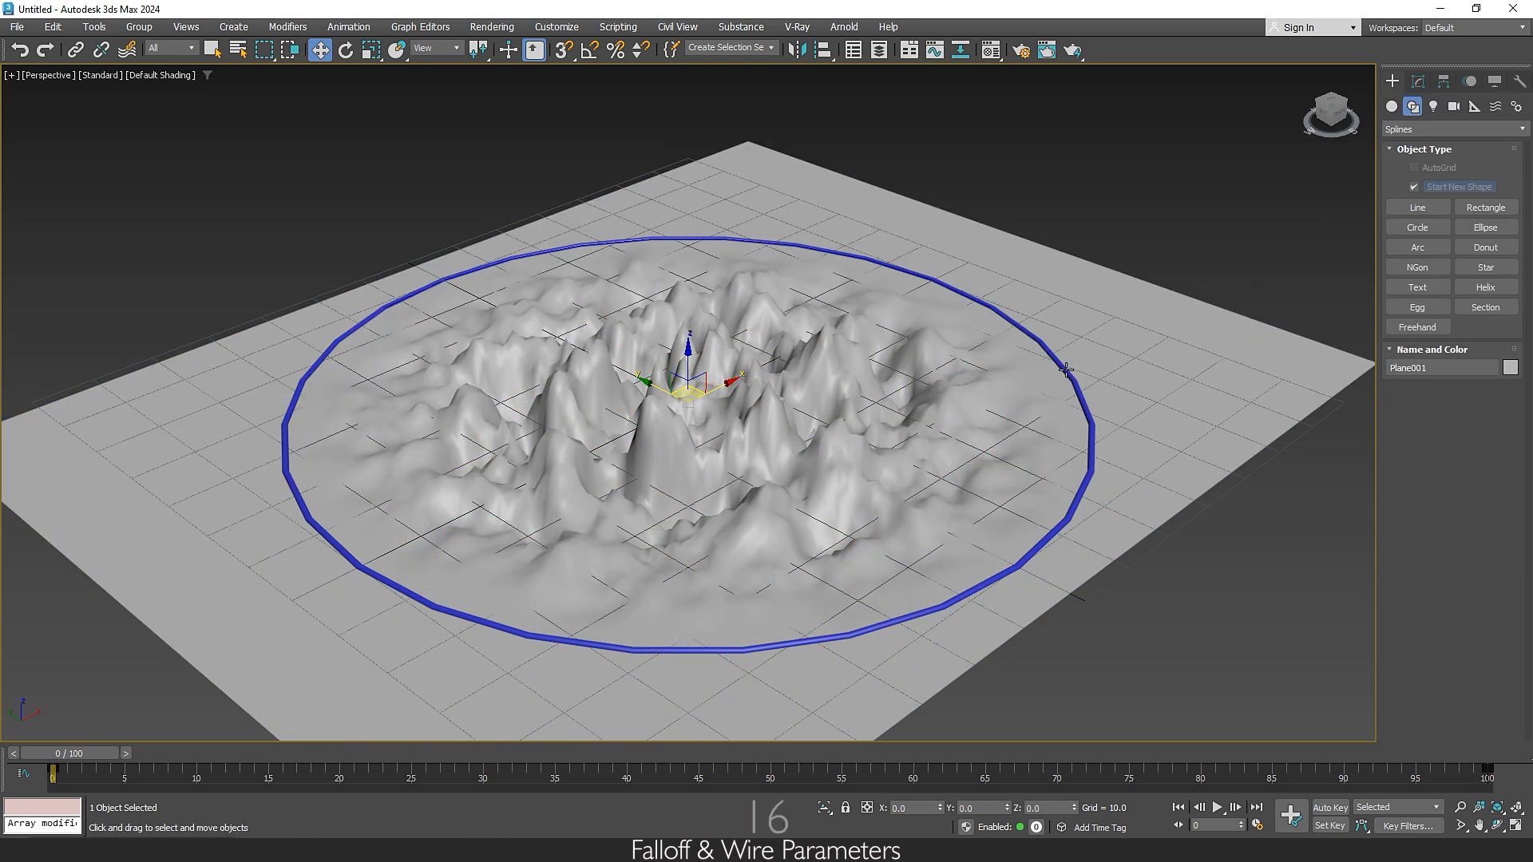
Step: Reselect the blue circle and increase its Radius to about 64 to widen the fractal terrain
click(1156, 210)
click(1051, 343)
click(1419, 82)
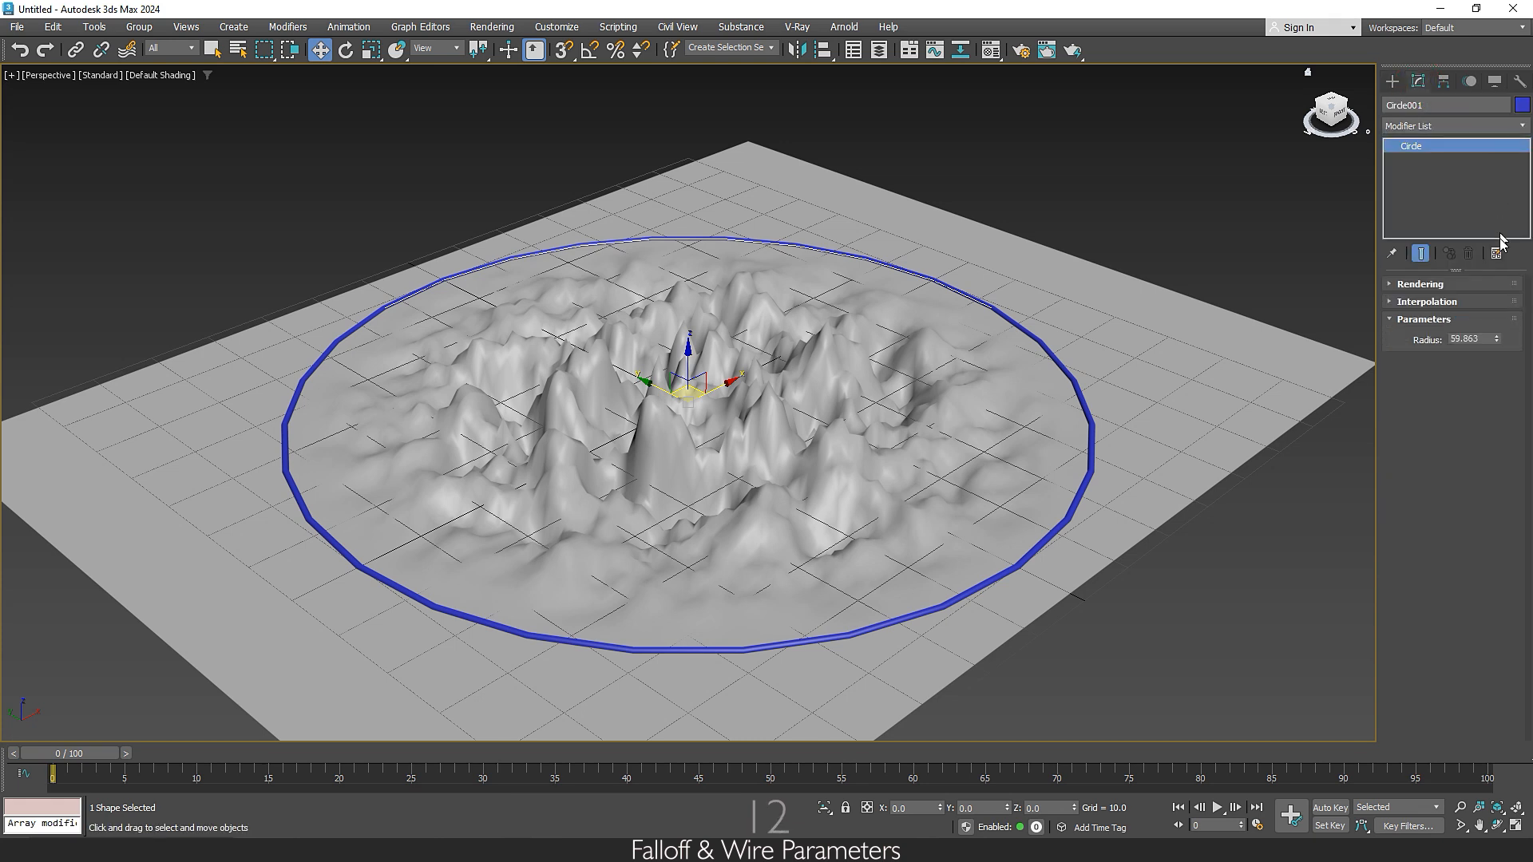
drag(1496, 338, 1462, 329)
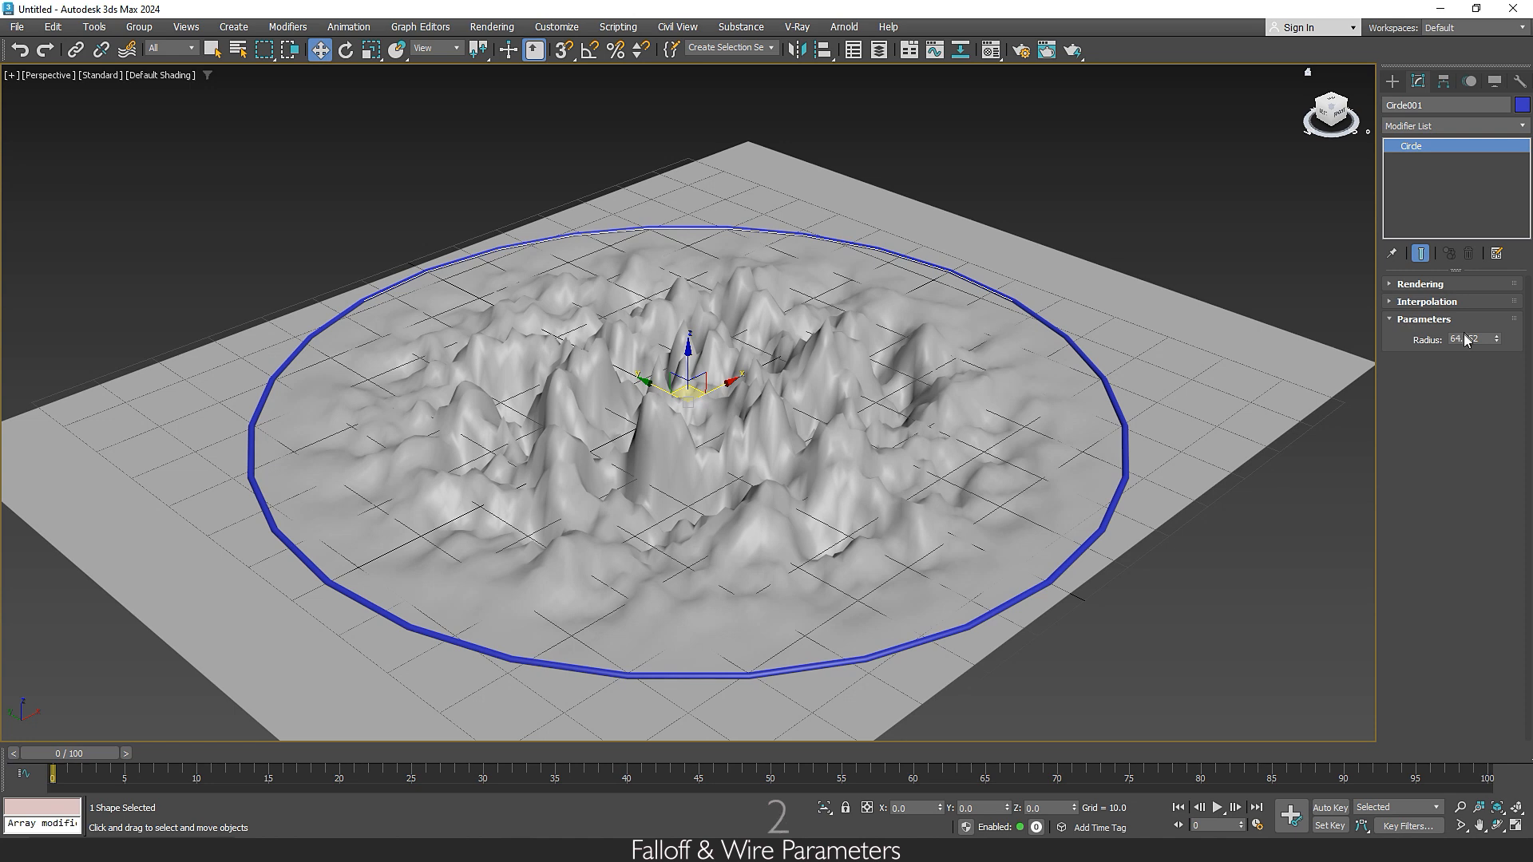